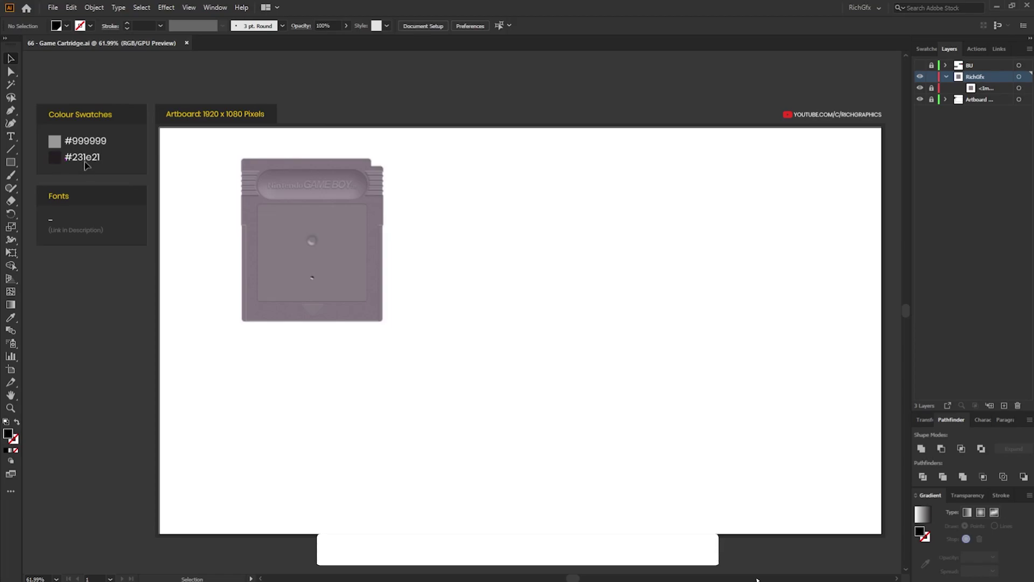
Draw a cartridge-sized rectangle and centre it horizontally and vertically on the artboard.
left_click(10, 162)
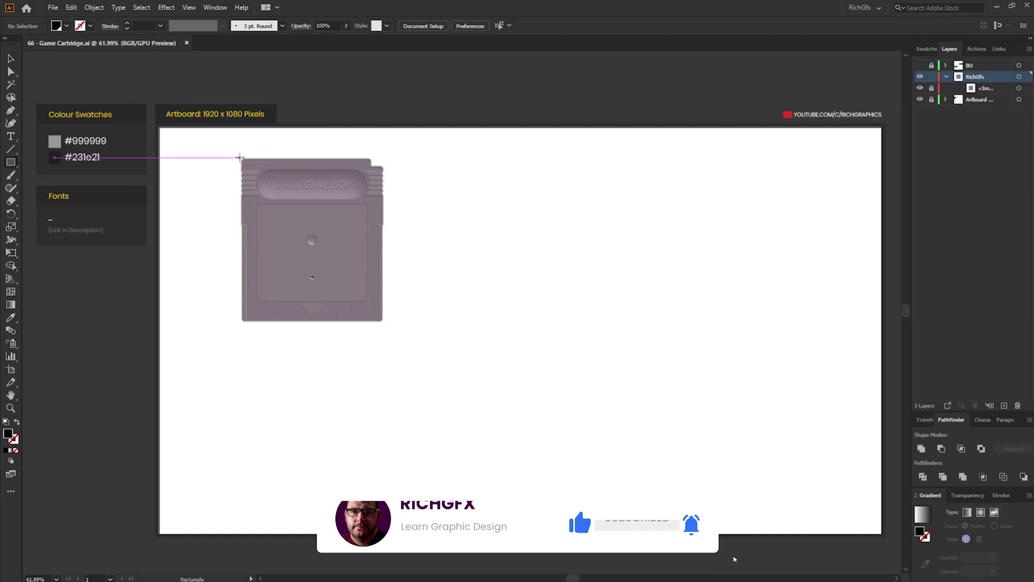
left_click_drag(241, 159, 383, 321)
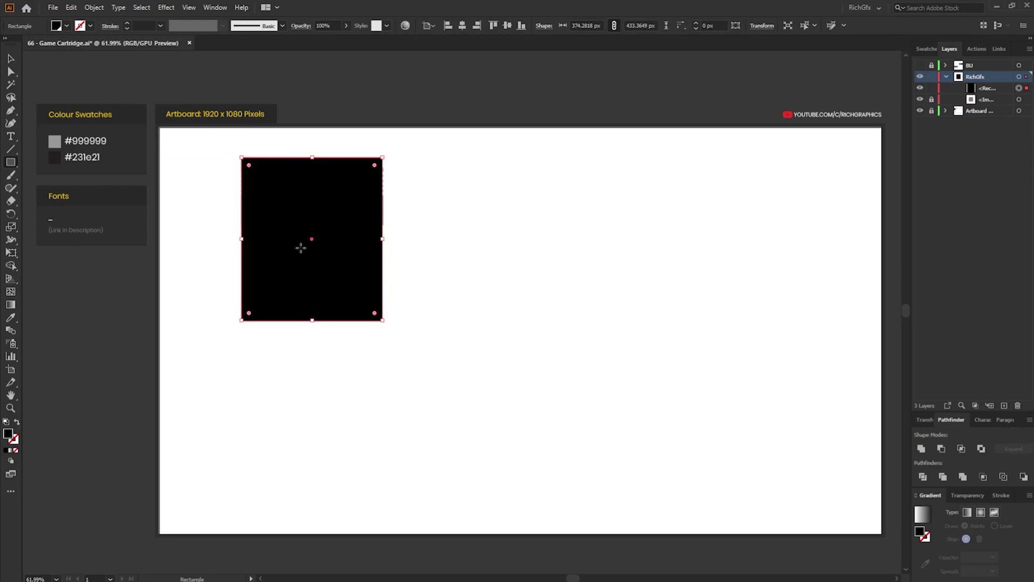
key("v")
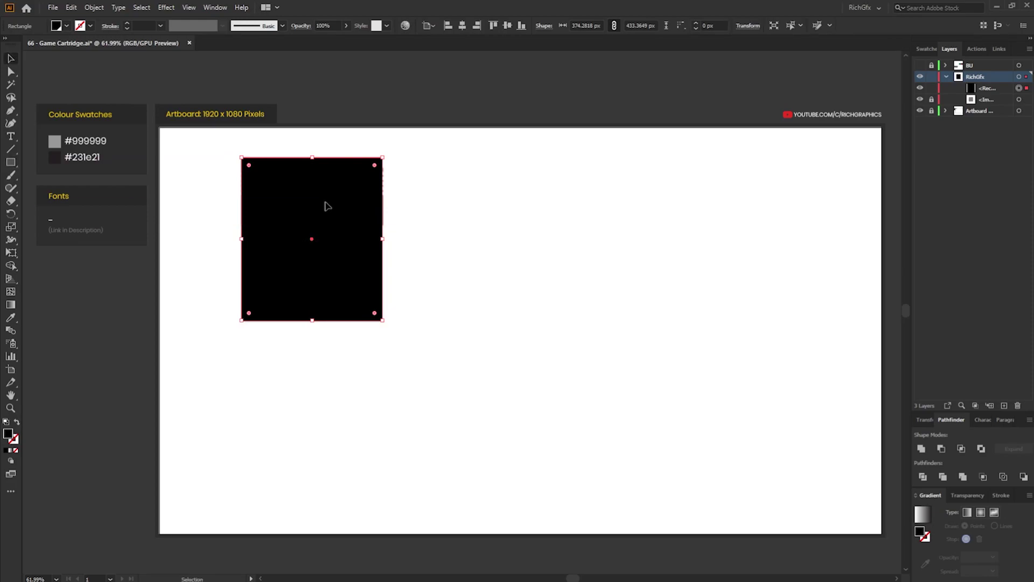
left_click_drag(330, 208, 553, 305)
left_click(462, 25)
left_click(507, 26)
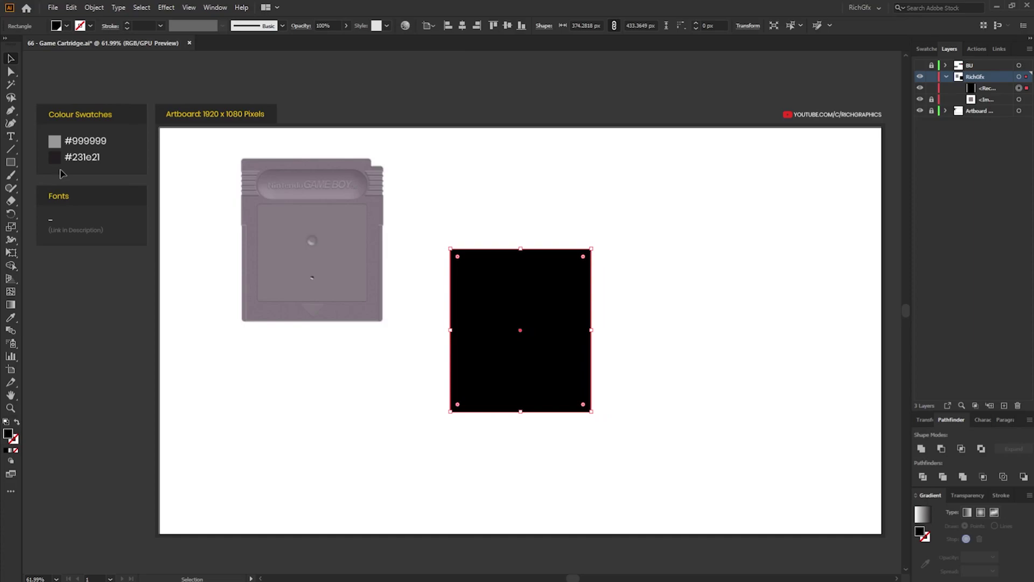
Give the rectangle no fill and a 10 pt #231e21 outline.
key("i")
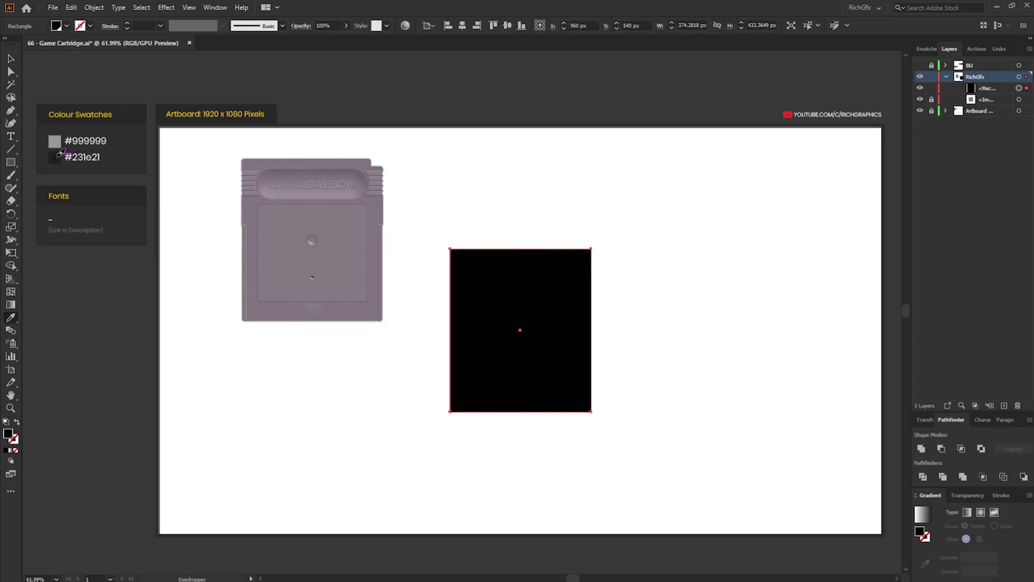
left_click(56, 157)
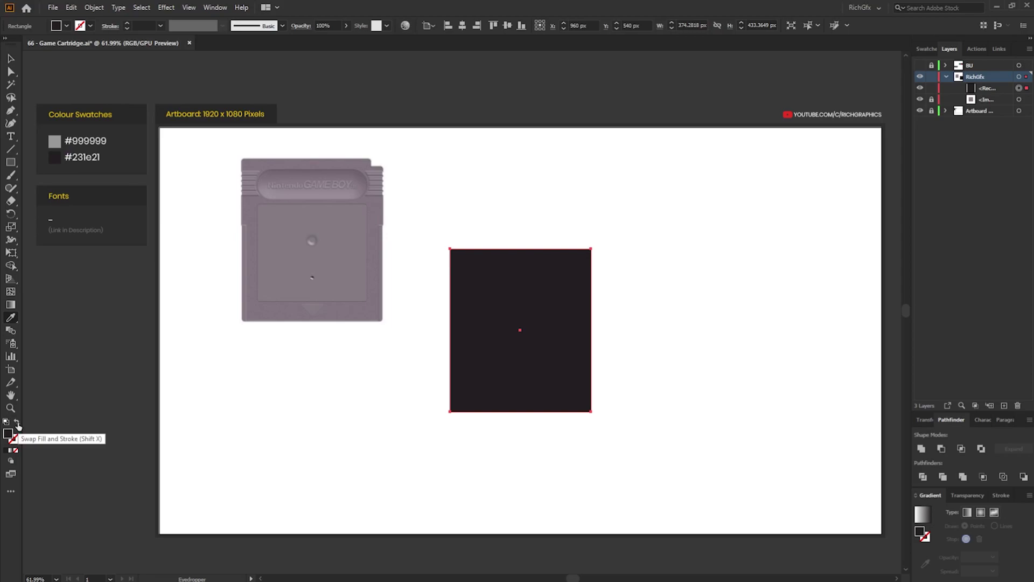
left_click(16, 424)
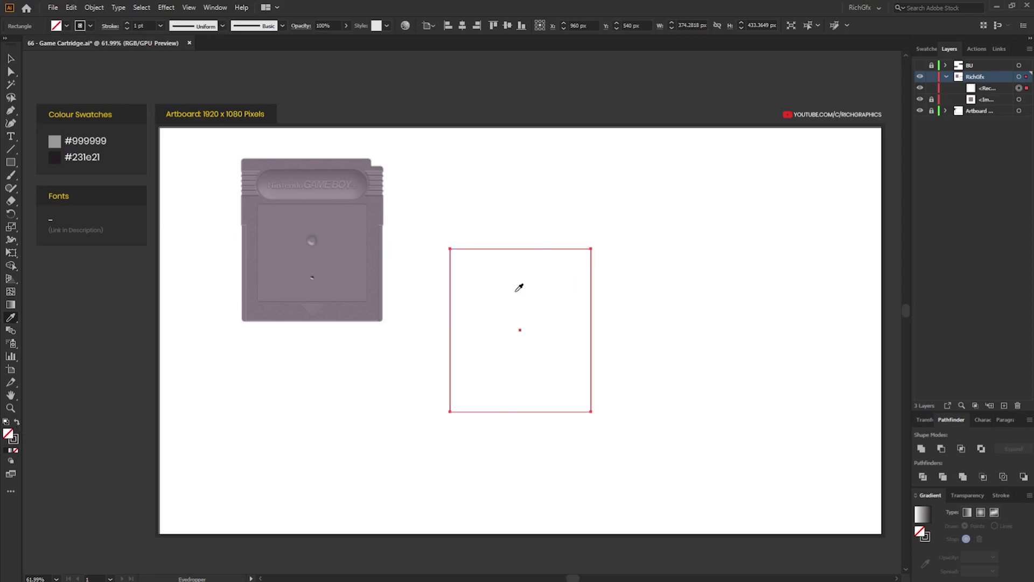
left_click(15, 59)
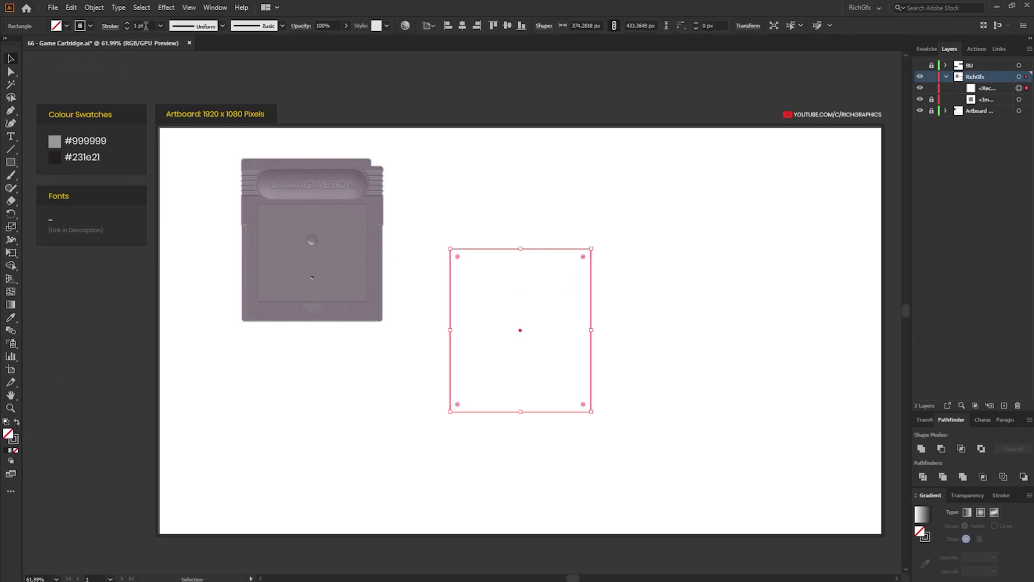
double_click(140, 26)
type("10")
key("Return")
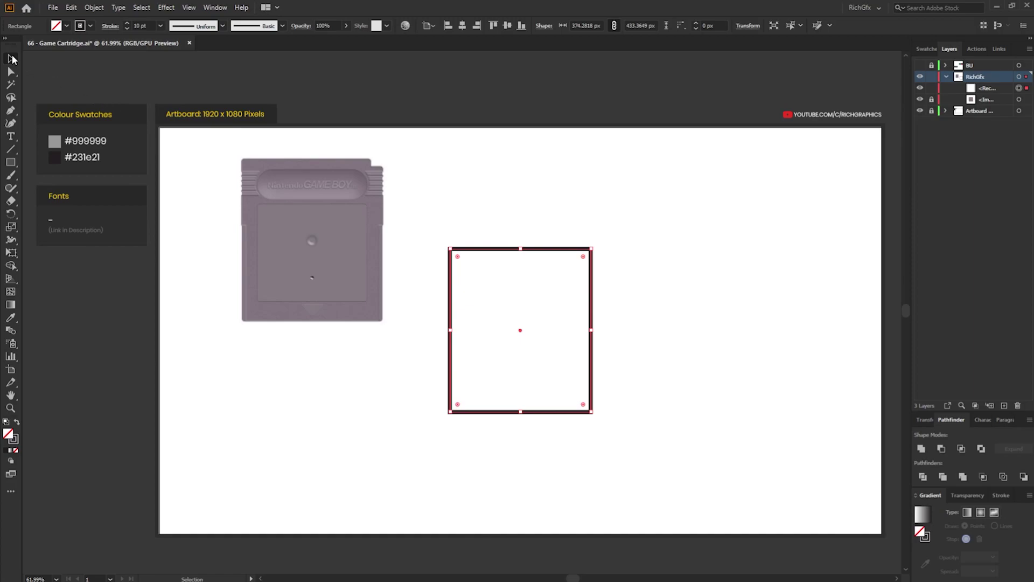
left_click(94, 169)
left_click(11, 162)
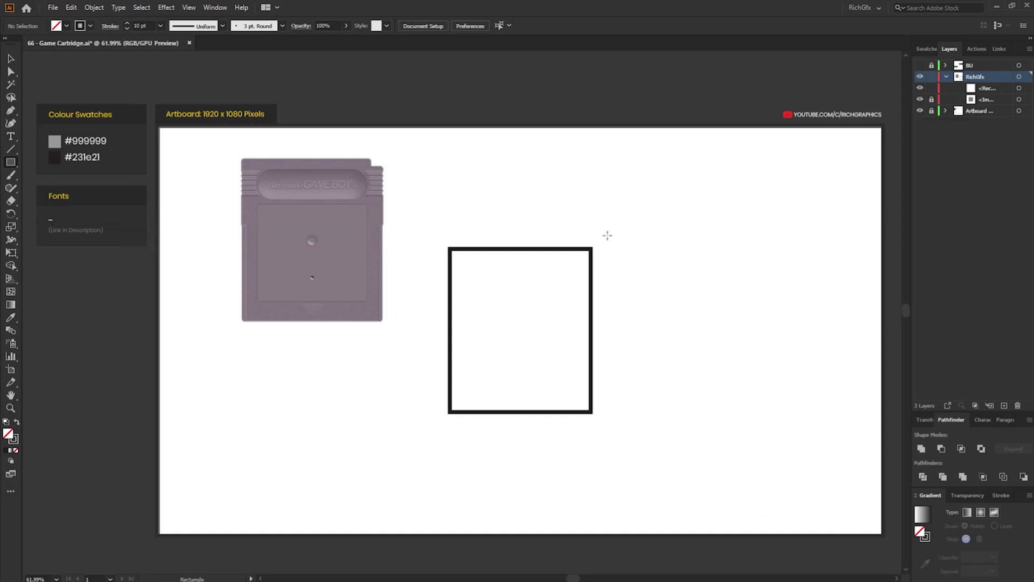
Draw a small square on the rectangle's top-right corner.
left_click_drag(609, 226, 592, 252)
key("v")
left_click(646, 270)
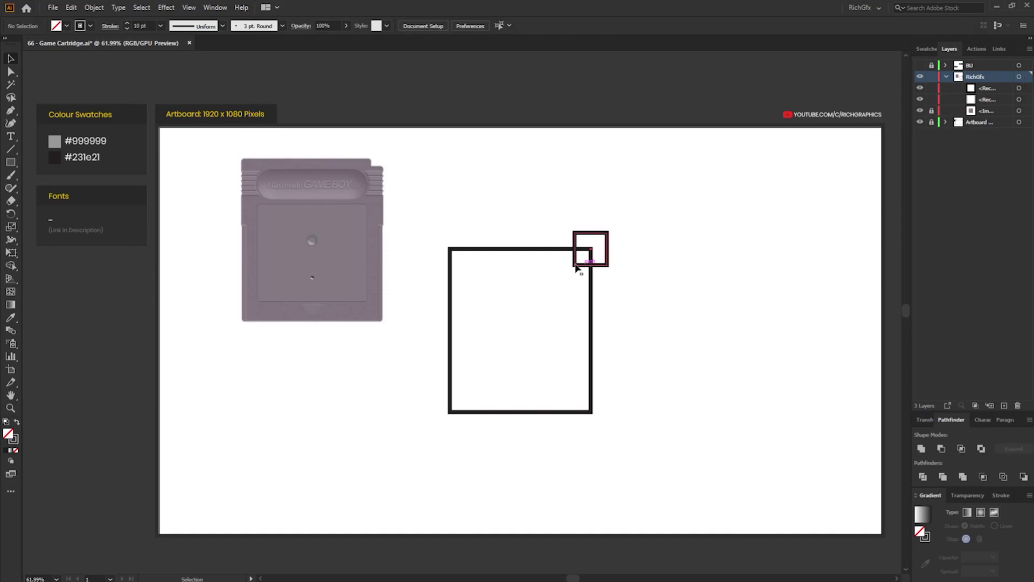
Draw a narrow strip along the lower right edge, copy it to the left, and select all pieces.
left_click(15, 163)
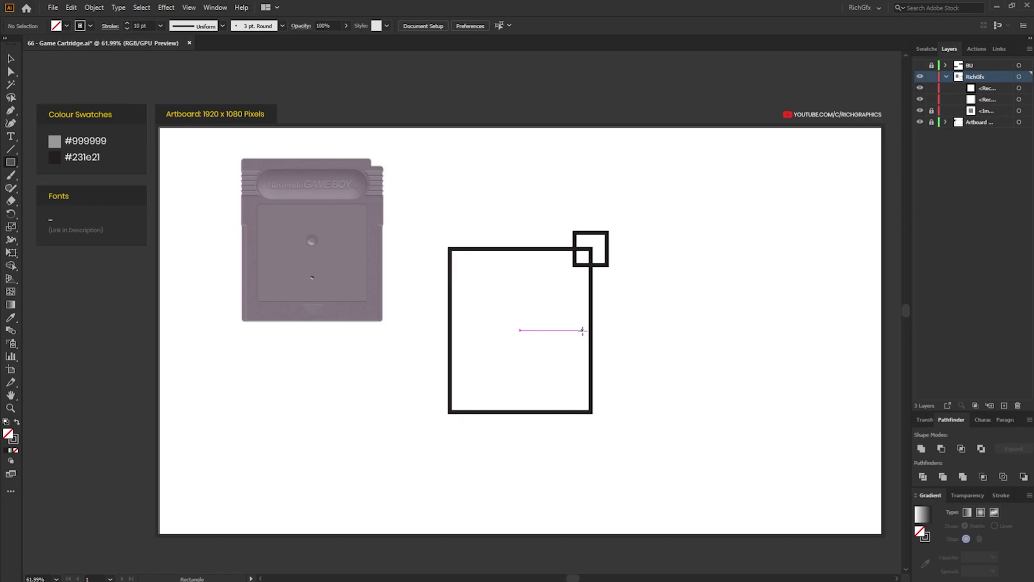
left_click_drag(580, 330, 602, 412)
left_click(11, 59)
left_click(698, 376)
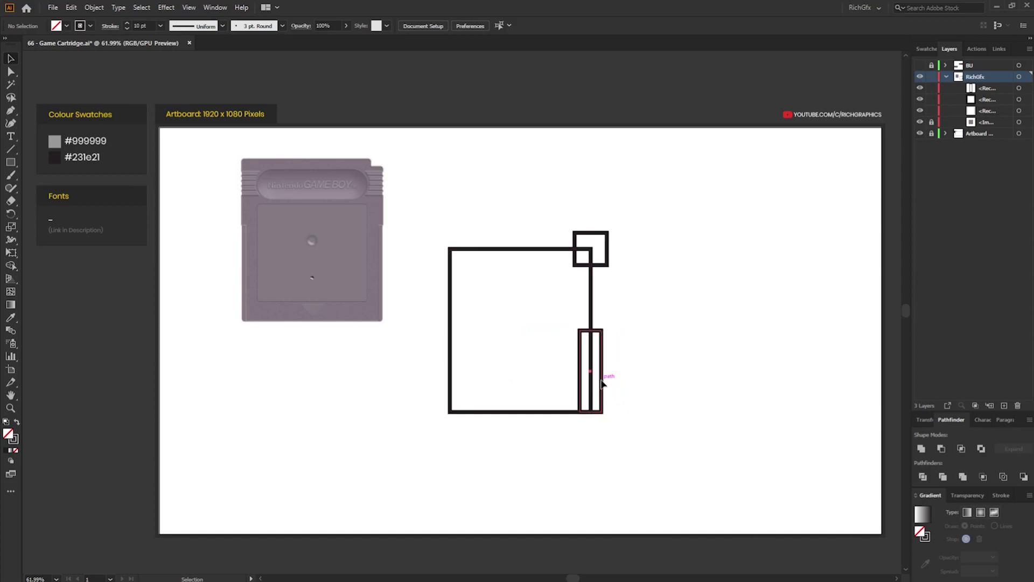
left_click_drag(602, 382, 461, 380)
left_click(686, 447)
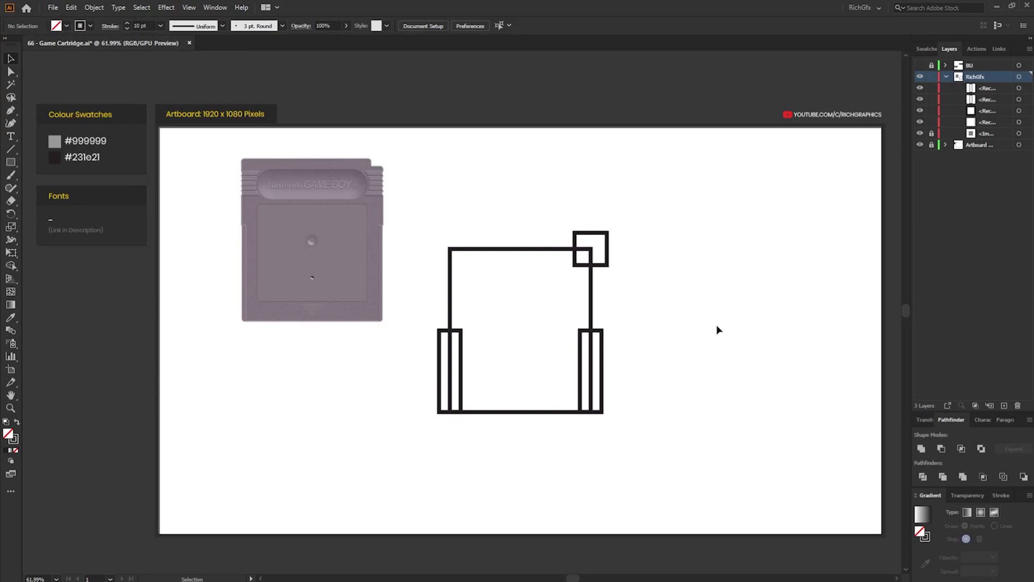
left_click_drag(806, 479, 420, 193)
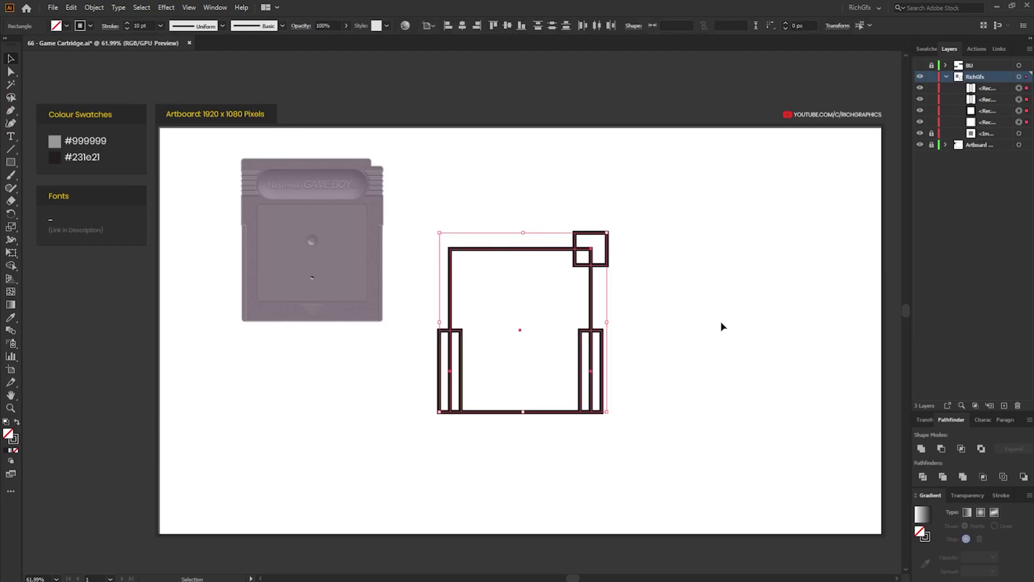
With Shape Builder, remove the corner square and both side strips, leaving notches in one path.
key("shift+m")
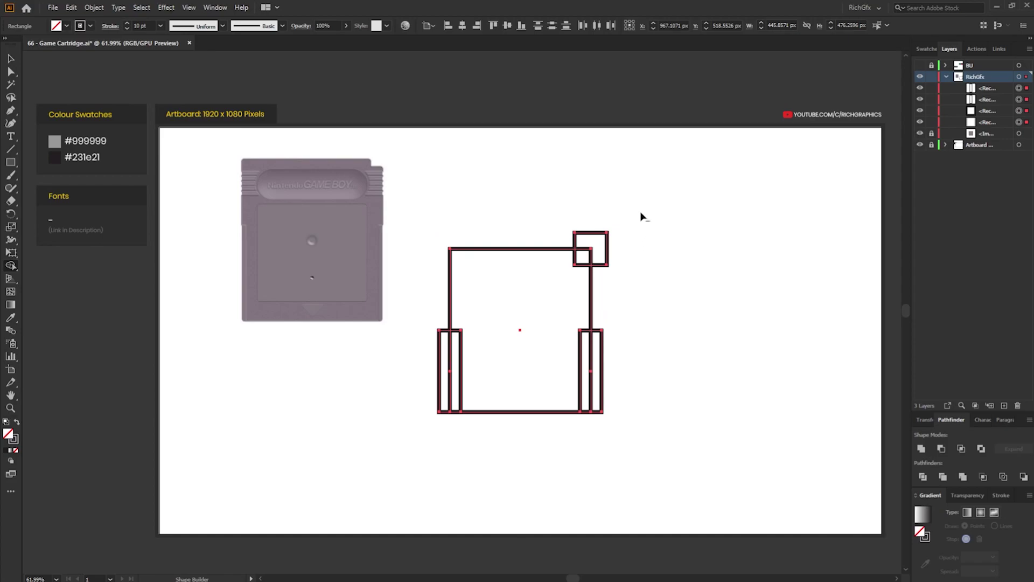
left_click_drag(606, 241, 586, 261)
left_click_drag(632, 396, 584, 391)
left_click_drag(426, 385, 456, 386)
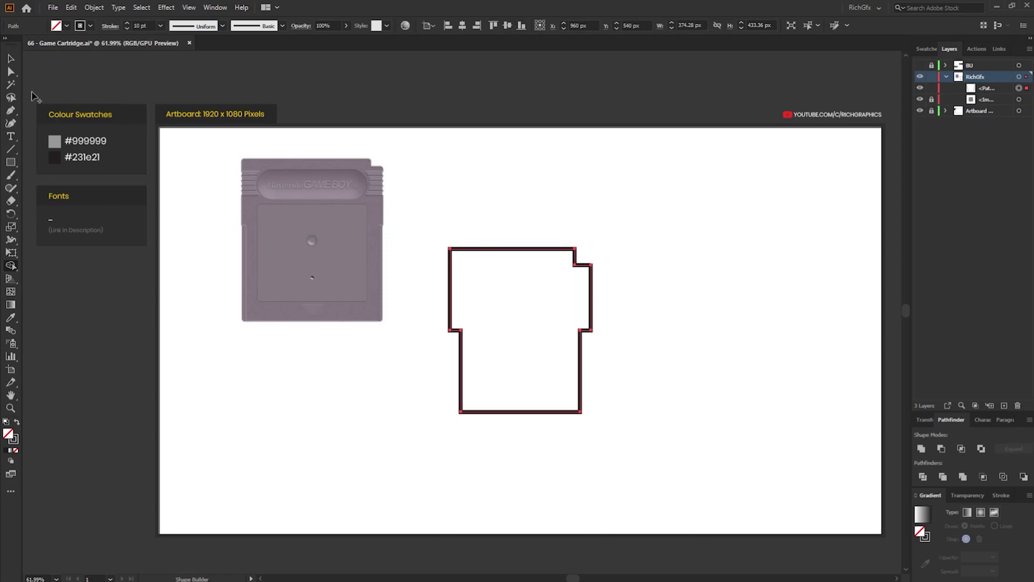
left_click(10, 60)
left_click(616, 309)
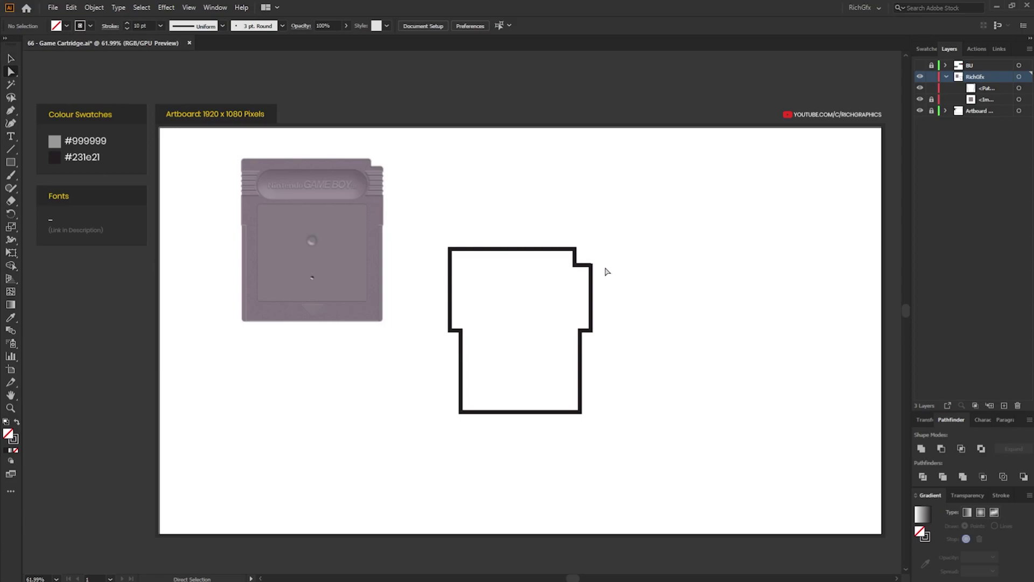
Nudge the two top-right notch anchors up slightly.
left_click(11, 71)
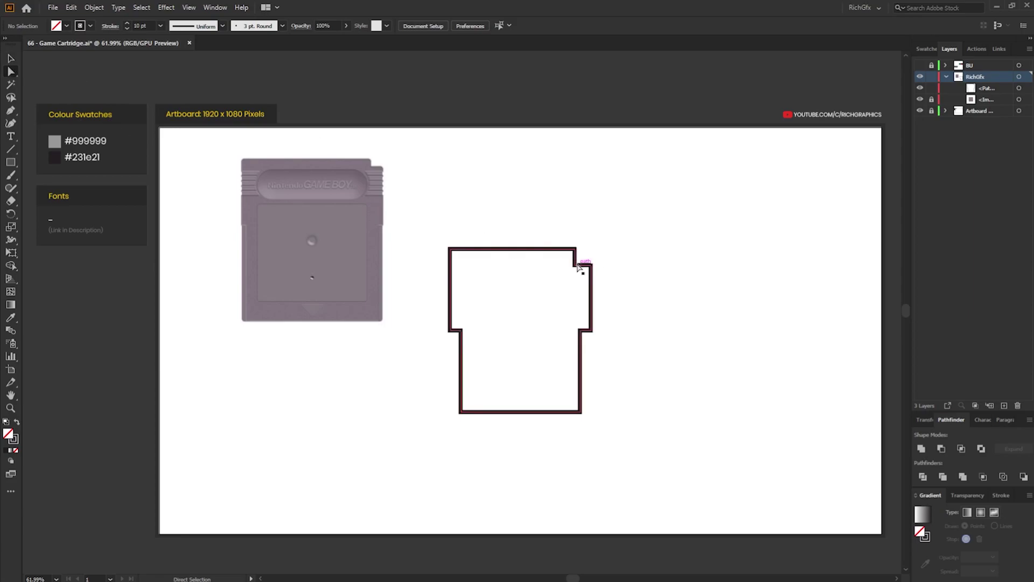
left_click(574, 268)
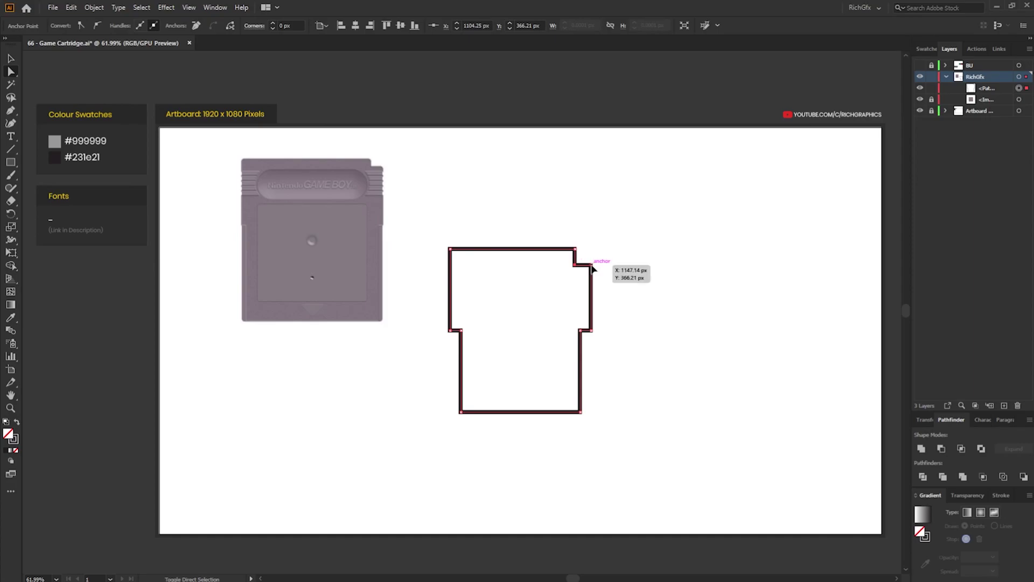
left_click(591, 265, "shift")
key("Up")
key("Up")
key("Up")
key("Up")
key("Up")
key("Up")
key("Up")
key("Up")
key("Up")
key("Up")
key("Up")
key("Up")
key("Up")
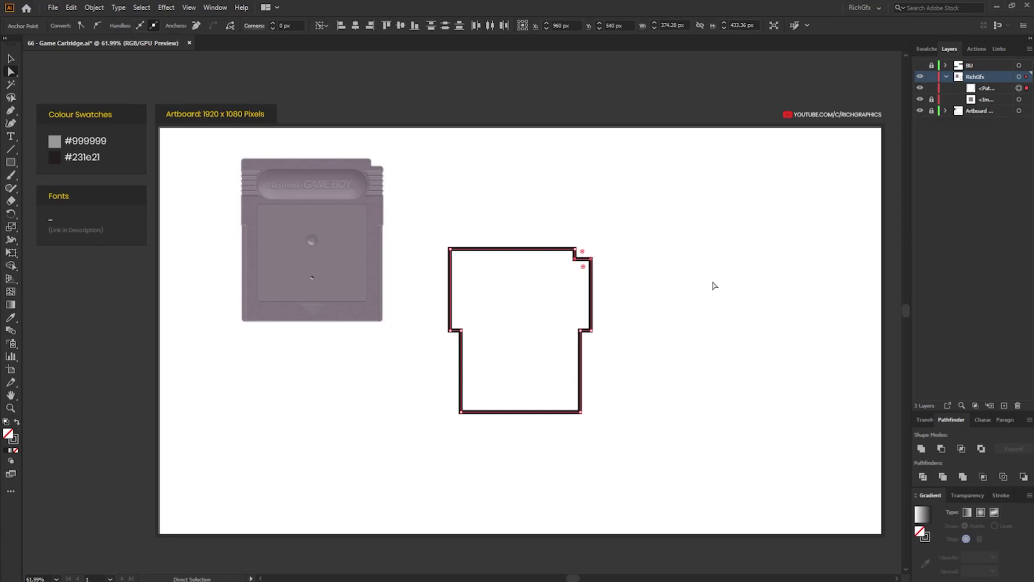
key("Down")
left_click(565, 260)
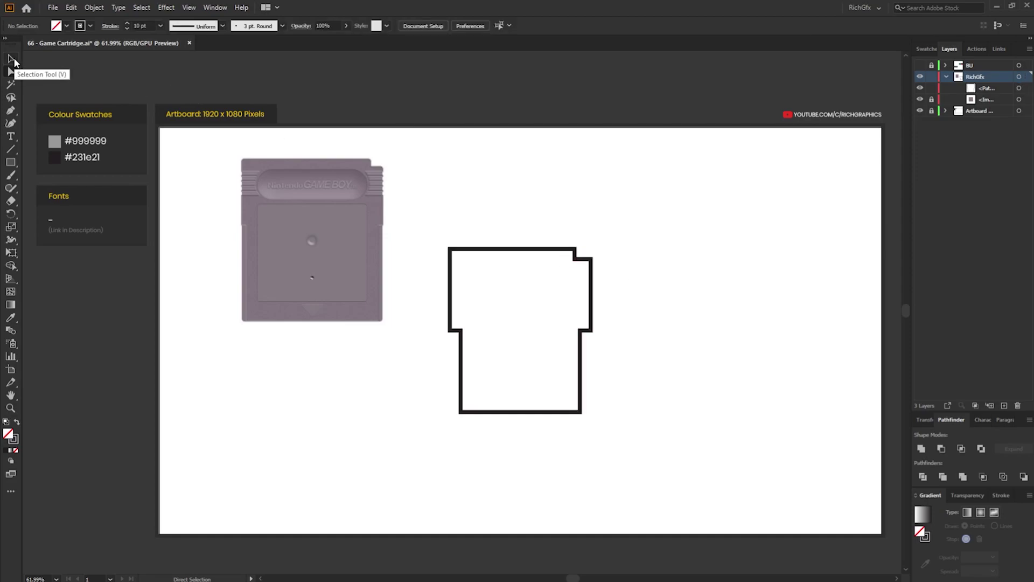
Round all the cartridge outline's corners to about 13.44 px.
left_click(12, 60)
left_click(528, 317)
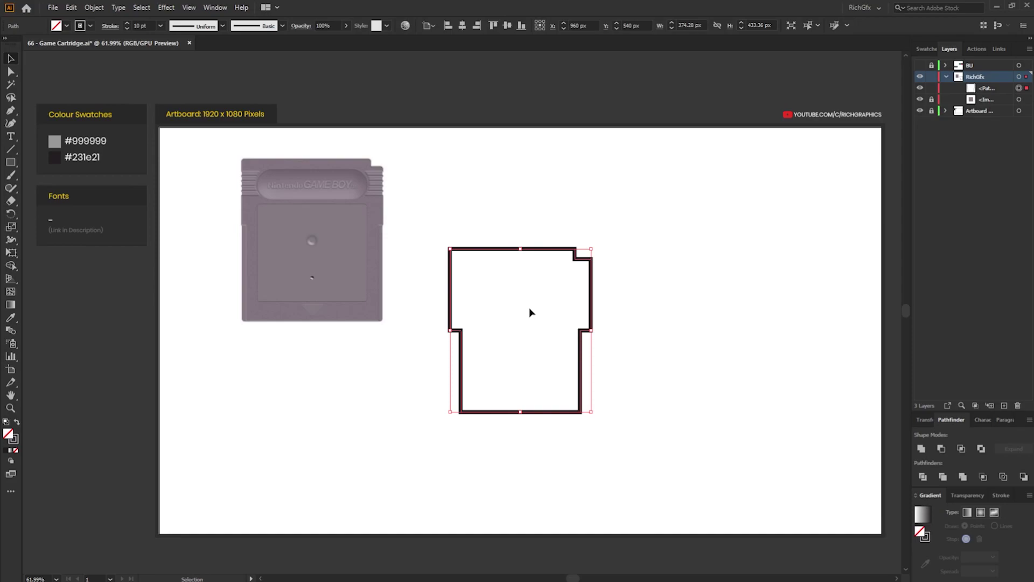
left_click(12, 71)
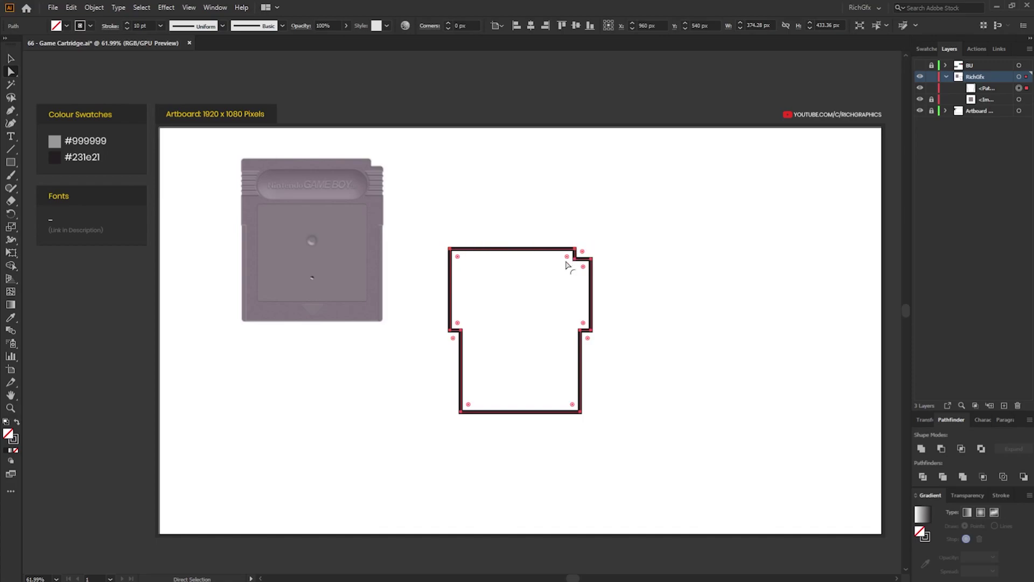
left_click_drag(567, 257, 502, 302)
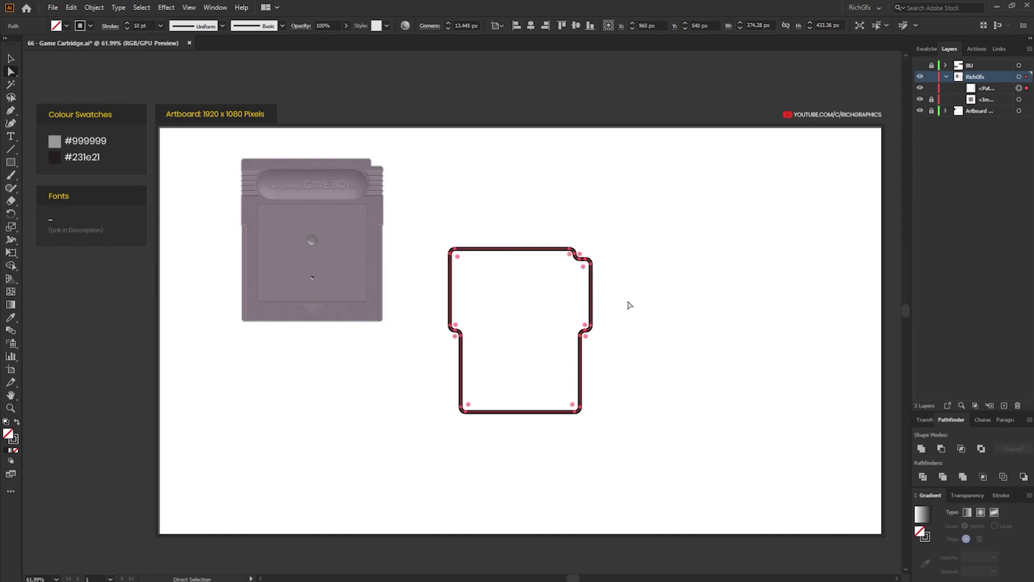
left_click(517, 300)
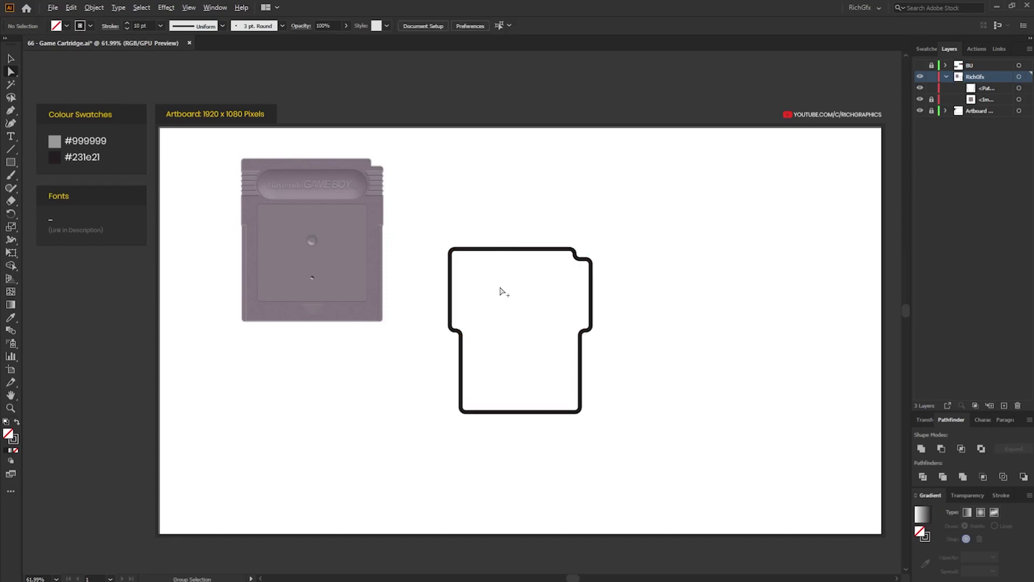
Pen-draw a thin closed strip along the outline's lower right edge at 100% zoom.
key("ctrl+1")
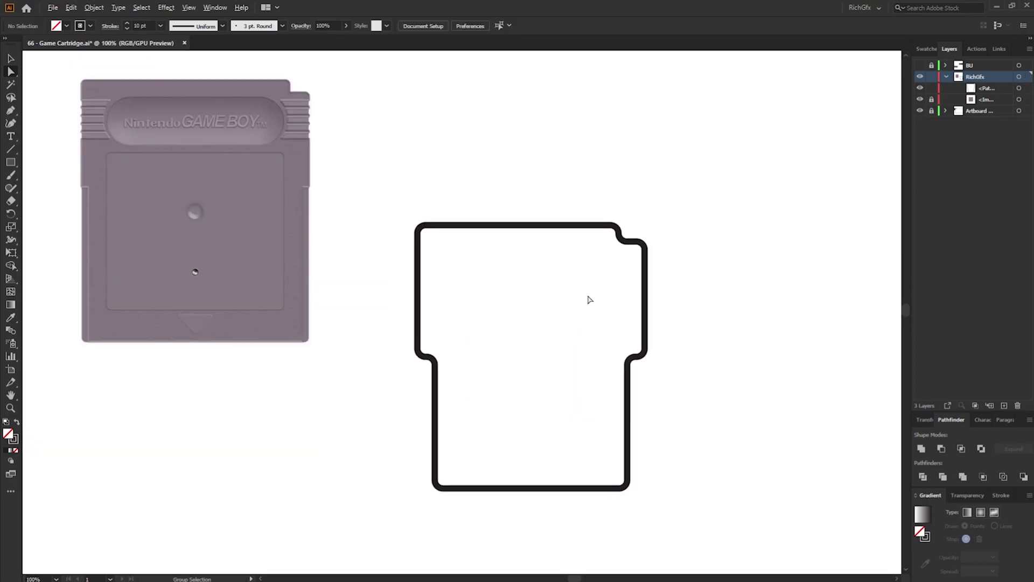
left_click(10, 111)
left_click(646, 337)
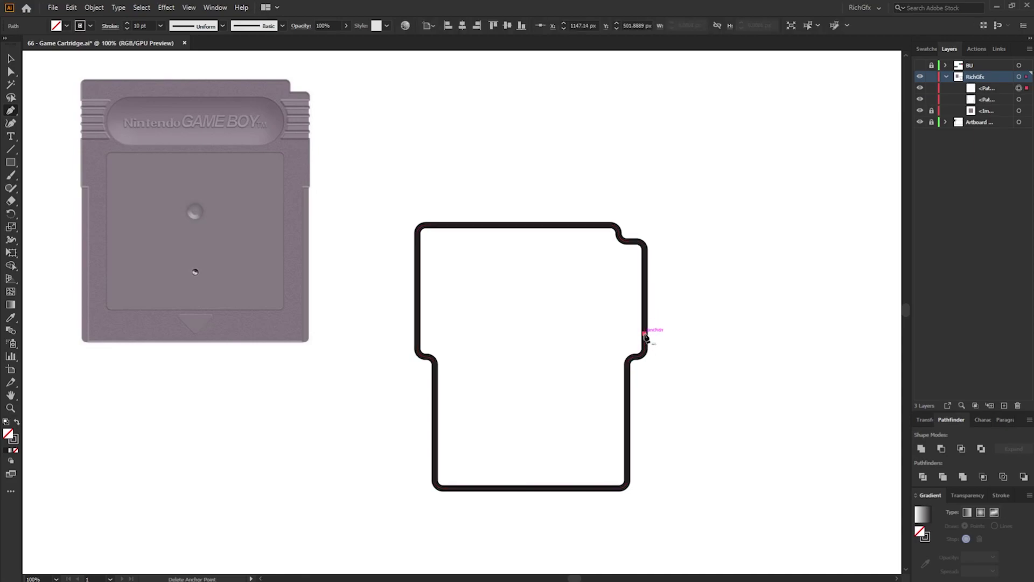
left_click(646, 482)
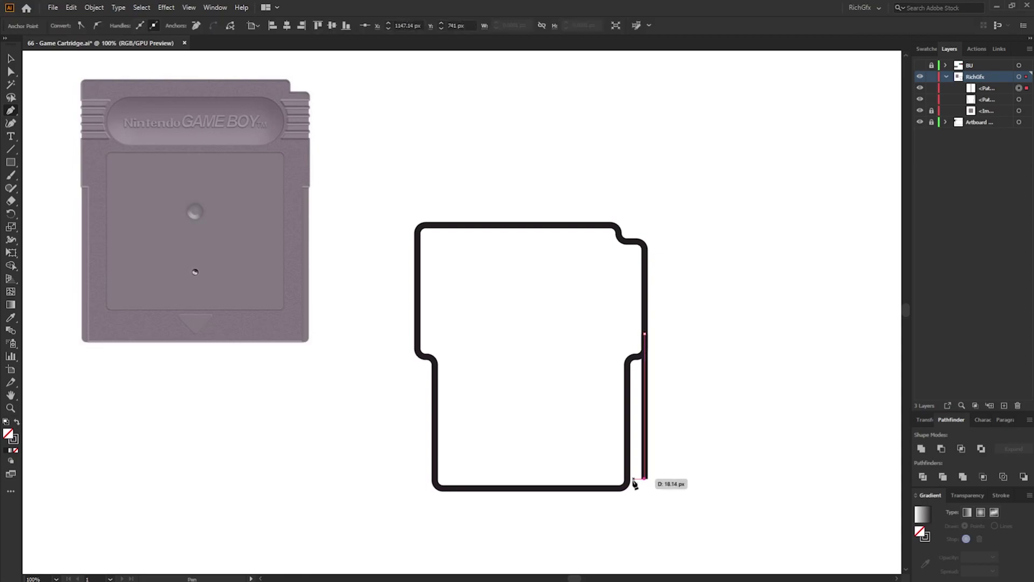
left_click(630, 482)
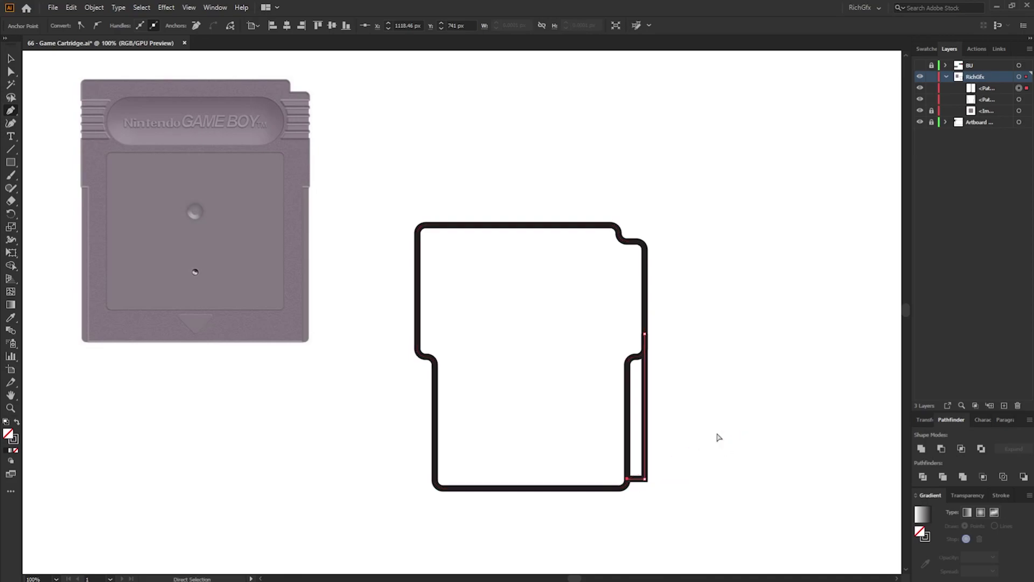
Duplicate the thin strip and place the copy left of the cartridge.
key("v")
left_click(645, 401)
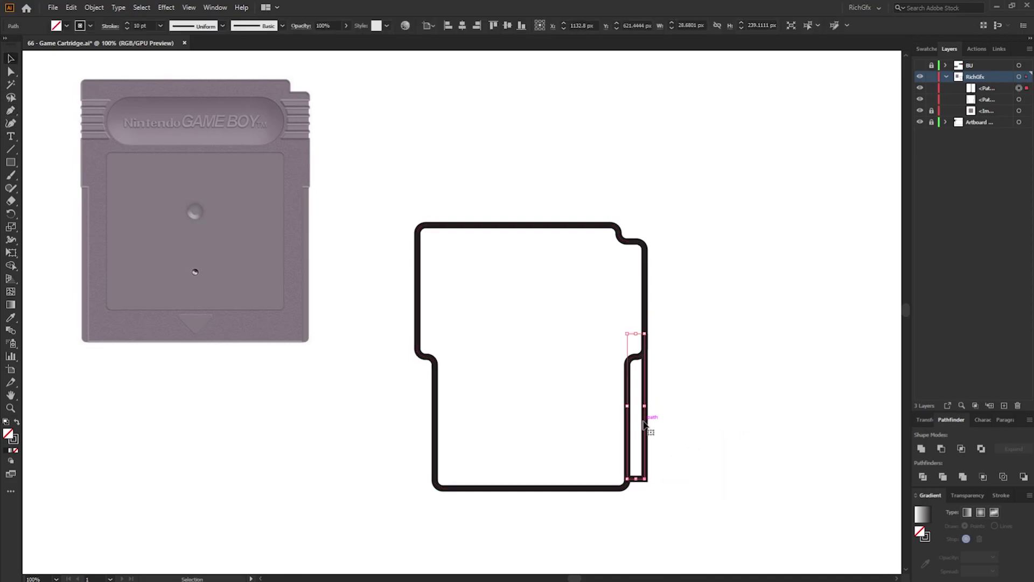
left_click_drag(644, 423, 374, 414)
Reflect the copied strip vertically and move it onto the cartridge's left edge.
left_click(93, 9)
mouse_move(108, 21)
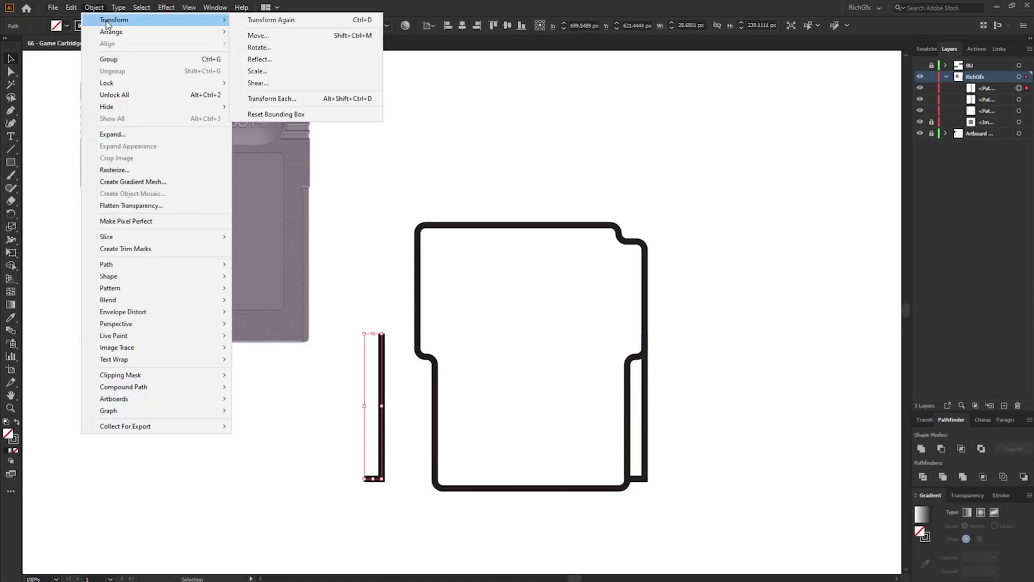
left_click(328, 60)
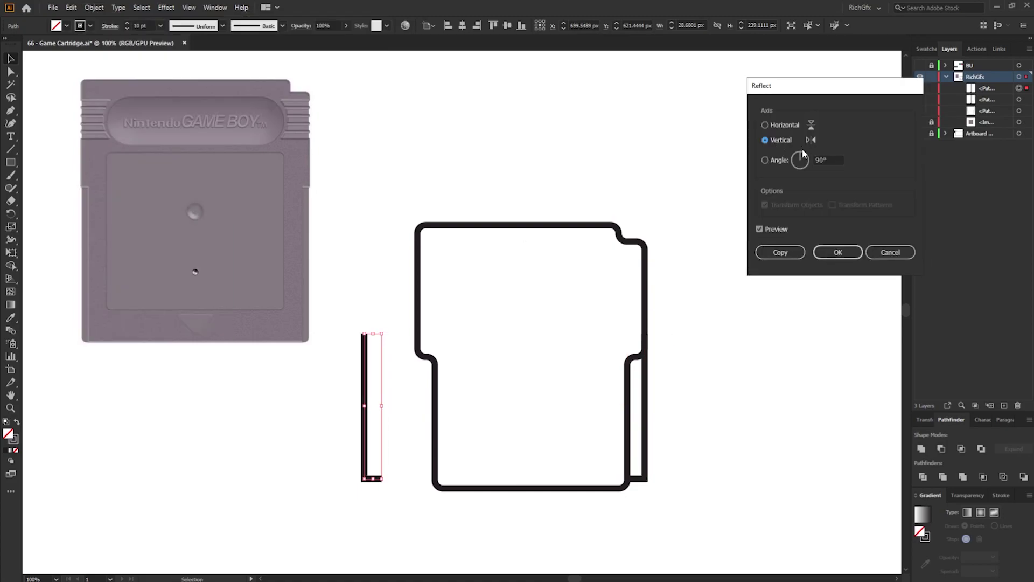
left_click(838, 253)
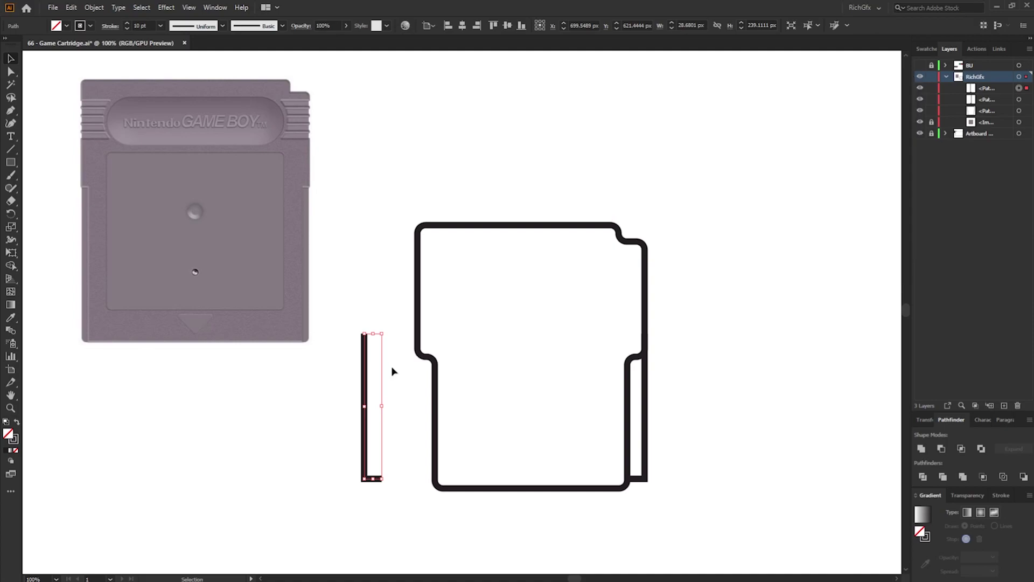
left_click_drag(367, 435, 417, 436)
left_click(706, 418)
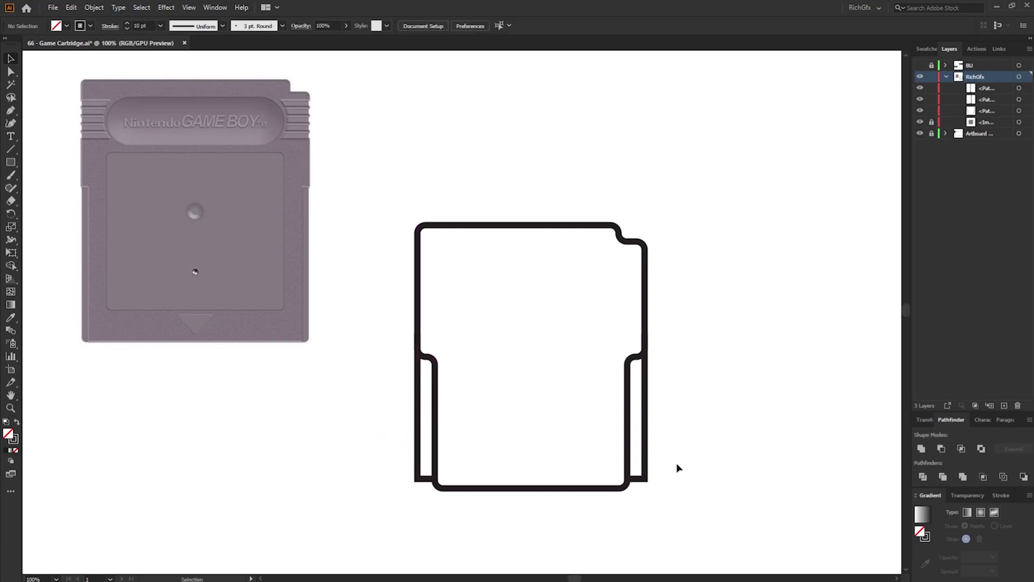
Round the bottom outer corners of both side strips together.
left_click(10, 71)
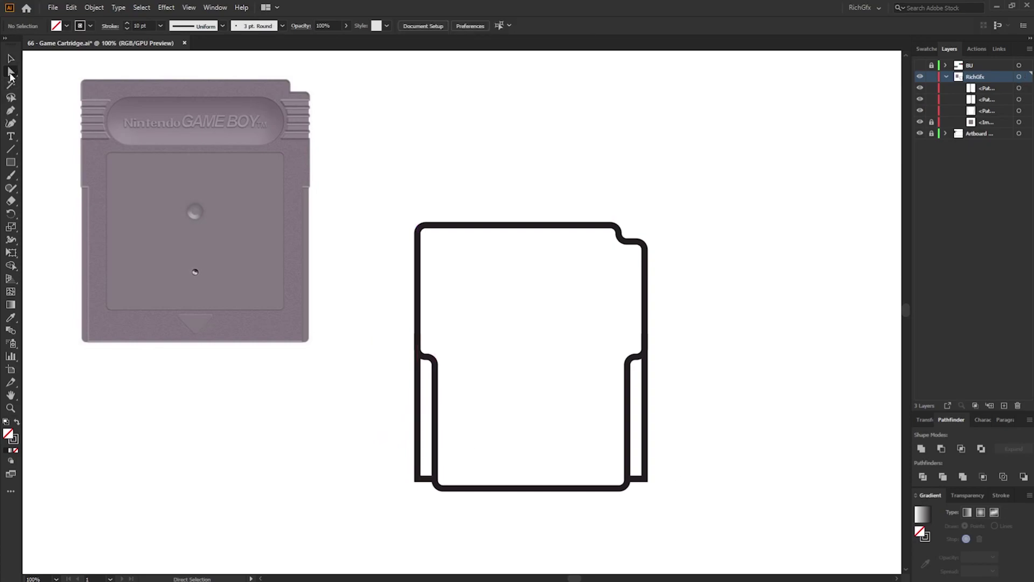
left_click(417, 480)
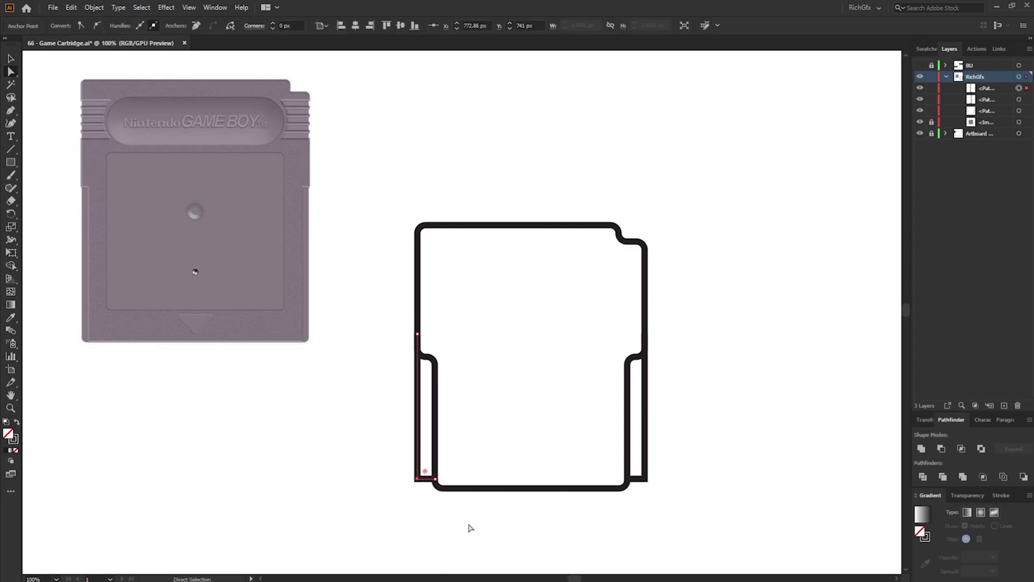
left_click(646, 479, "shift")
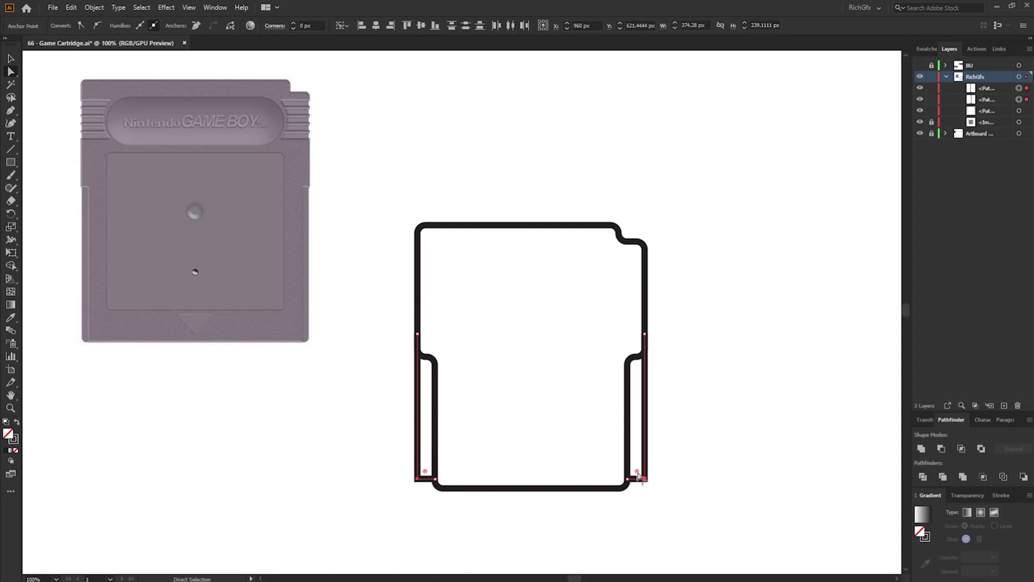
left_click_drag(637, 472, 627, 462)
left_click(687, 488)
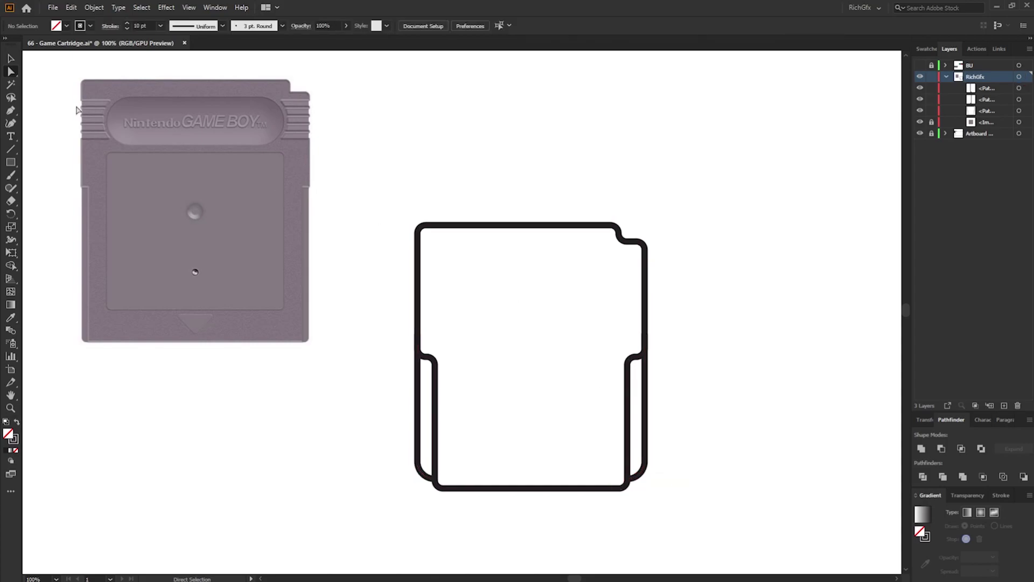
left_click(12, 59)
scroll(725, 367, "up", 1)
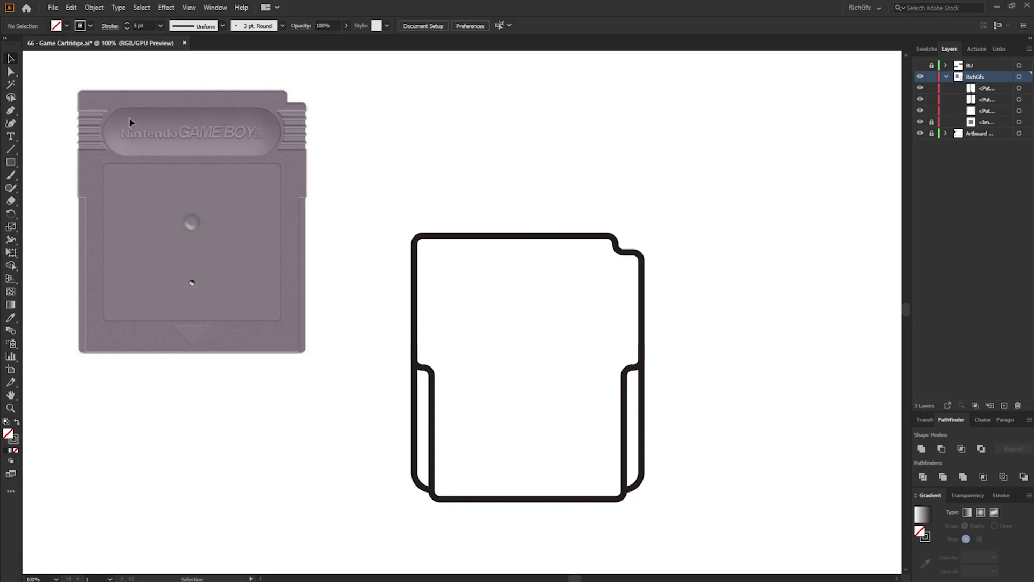
Trace the reference label, move it into the cartridge, and round it into a 5 pt pill.
left_click(11, 162)
left_click_drag(103, 109, 280, 155)
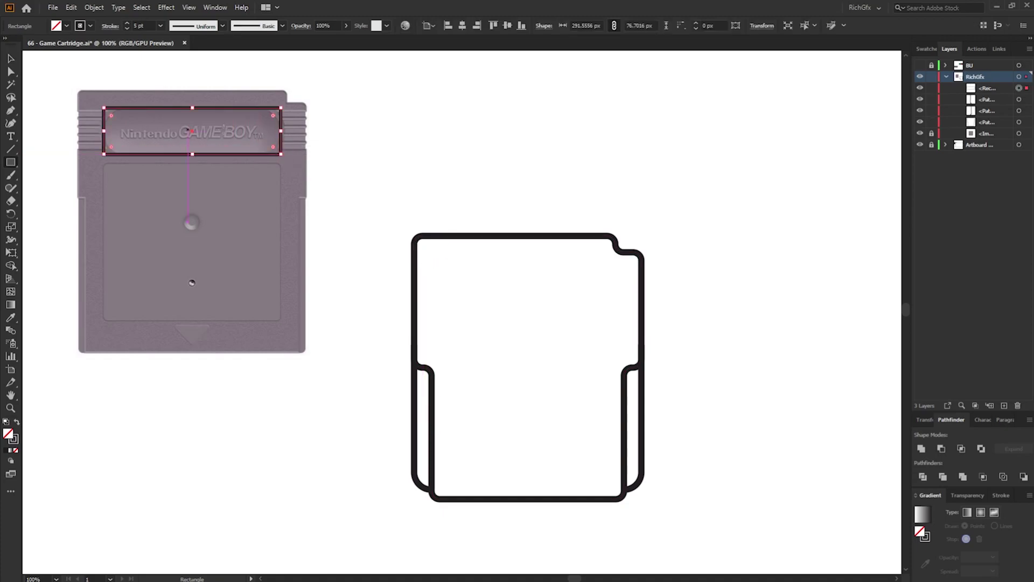
left_click(11, 59)
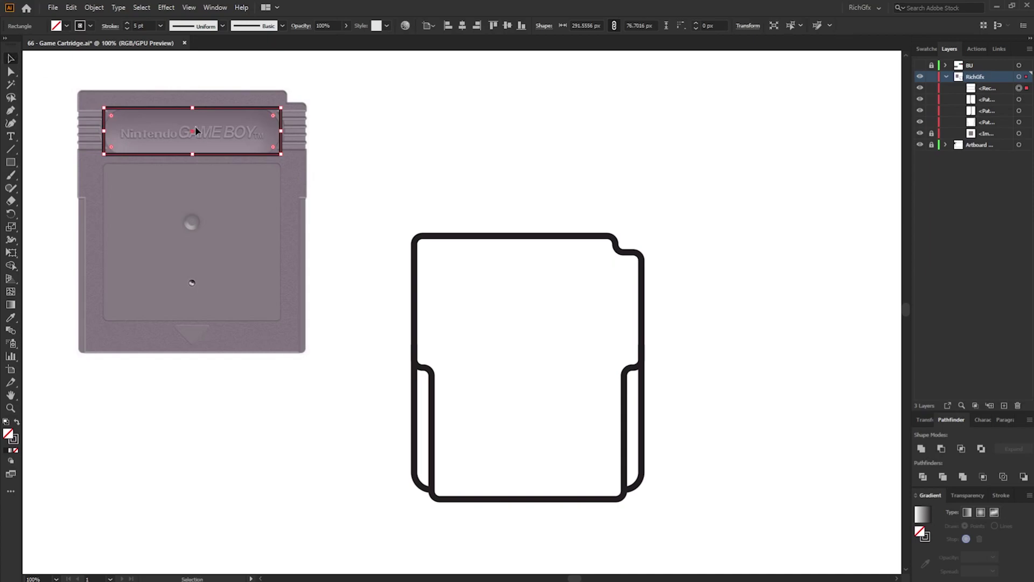
left_click_drag(191, 133, 527, 290)
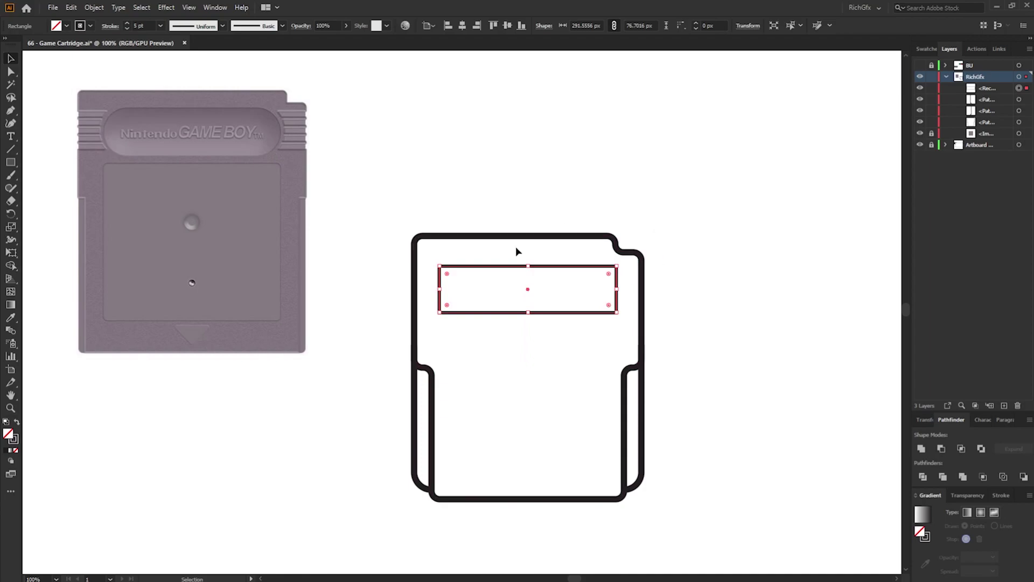
left_click(147, 26)
left_click_drag(449, 279, 695, 330)
left_click(740, 313)
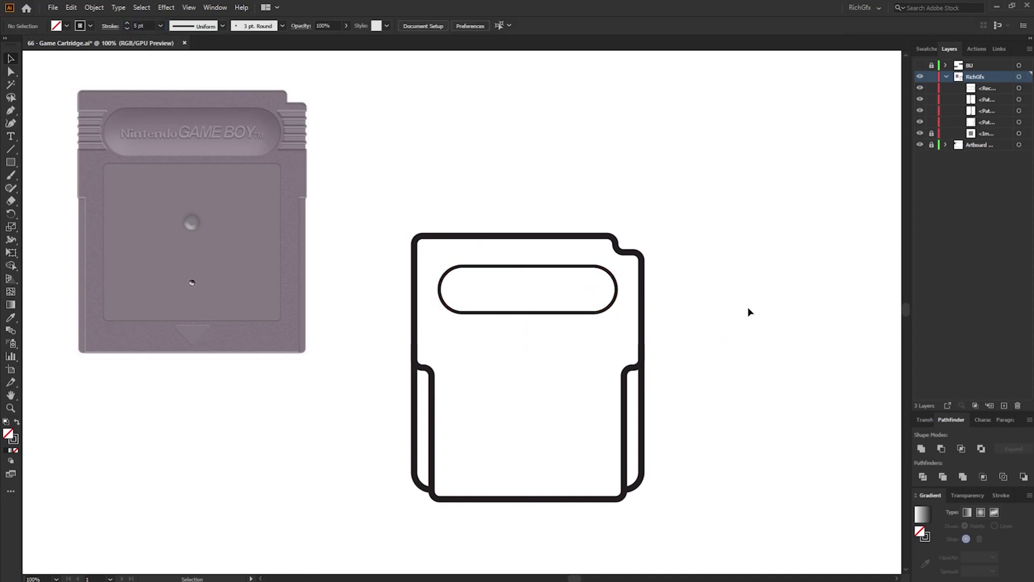
scroll(749, 312, "down", 1)
Draw a thin 5 pt stripe across the cartridge width.
left_click(10, 163)
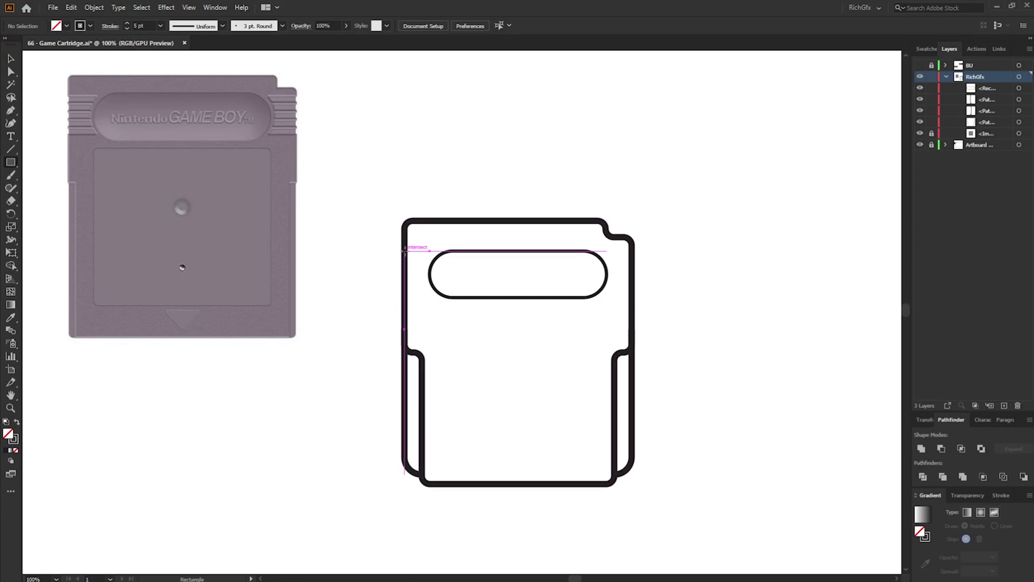
left_click_drag(405, 251, 633, 257)
left_click(142, 25)
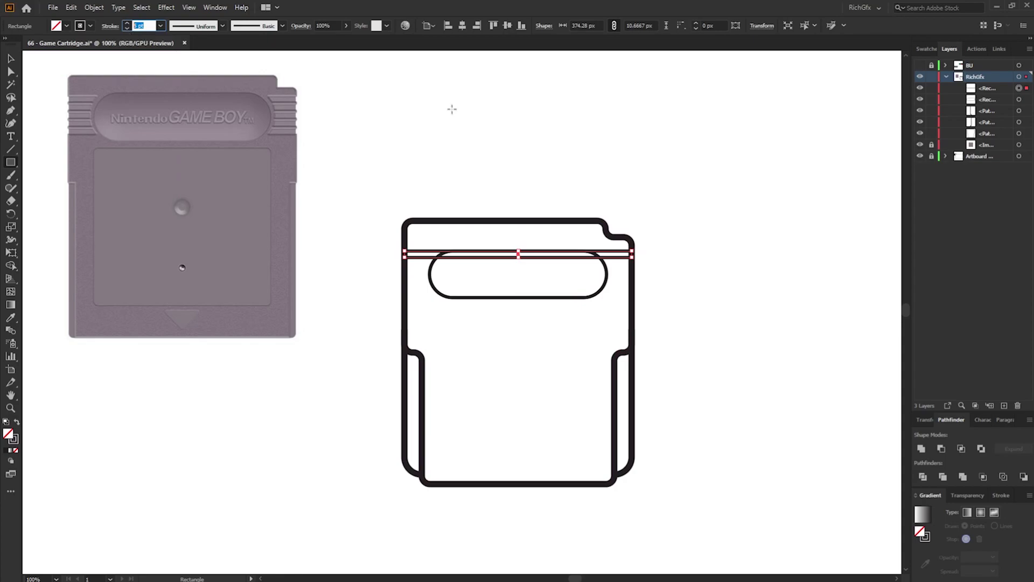
key("Return")
key("v")
left_click(634, 224)
Copy the stripe straight downward into five evenly spaced stripes.
scroll(537, 285, "up", 2)
left_click_drag(699, 229, 695, 245)
left_click_drag(695, 245, 712, 282)
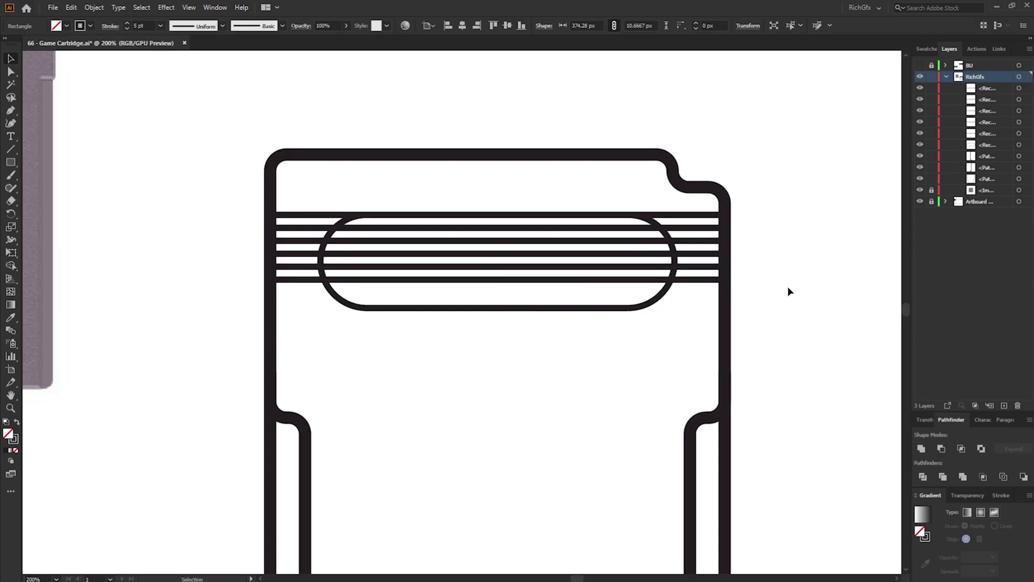
left_click(763, 283)
Select all five stripes together.
left_click(707, 279)
left_click(716, 261, "shift")
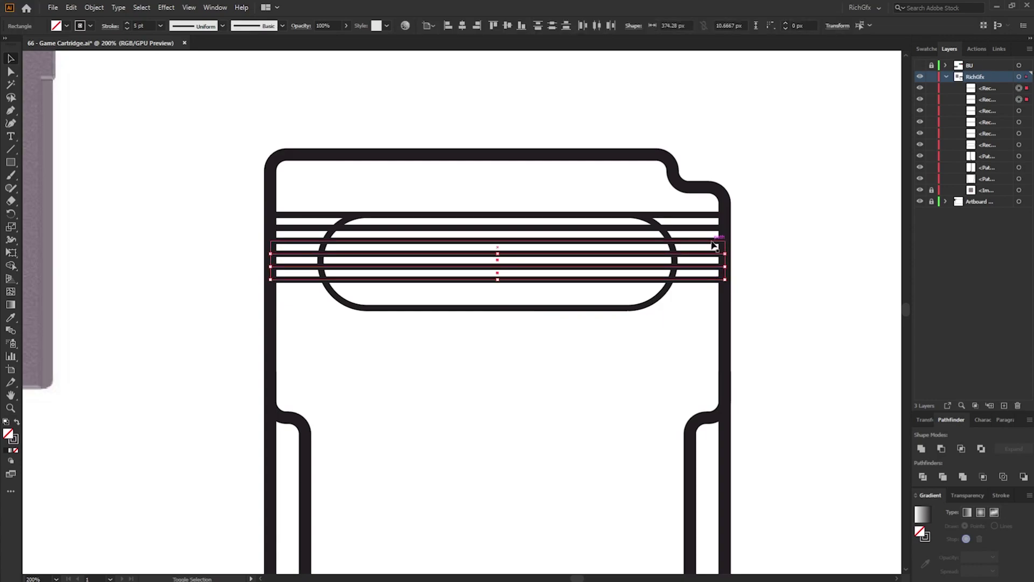
left_click(714, 248, "shift")
left_click(712, 231, "shift")
left_click(718, 219, "shift")
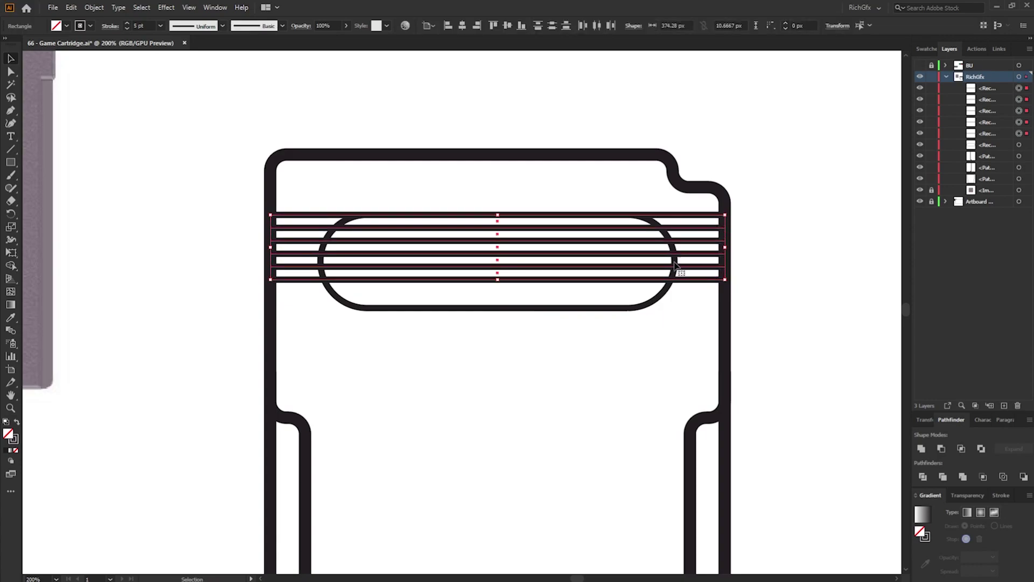
Group the five stripes and centre them vertically on the pill-shaped label slot.
left_click(94, 8)
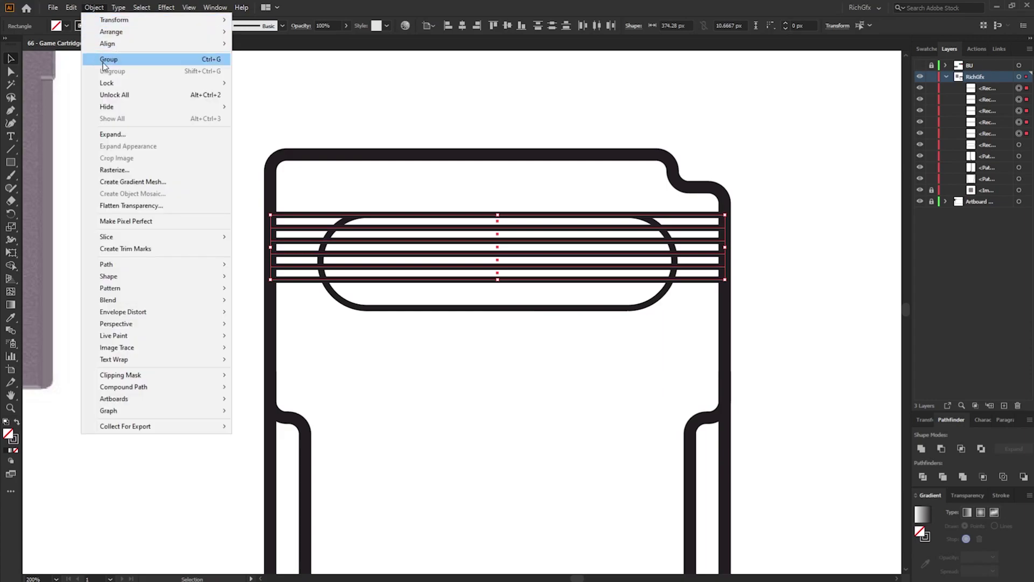
left_click(107, 59)
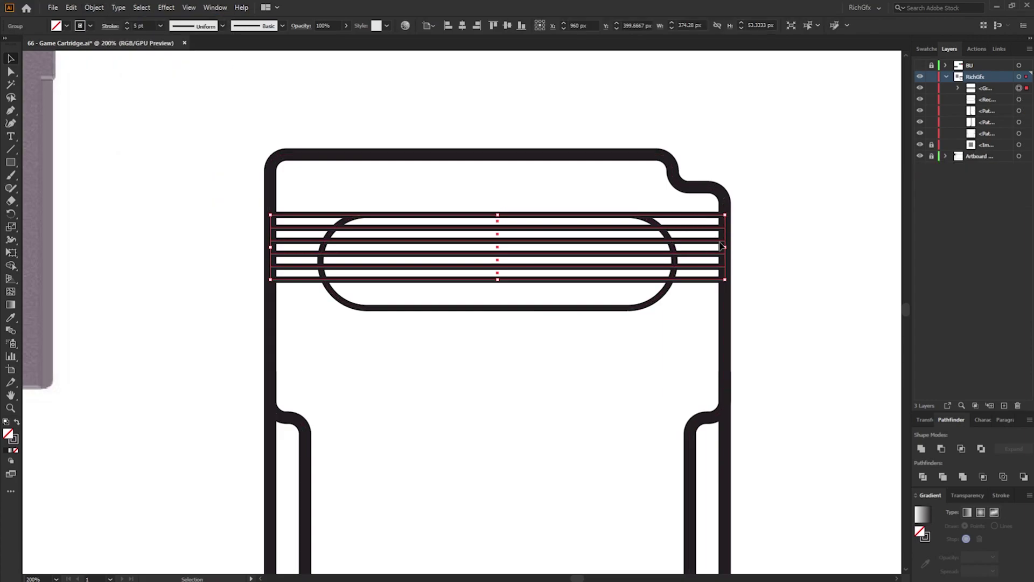
left_click(601, 312, "shift")
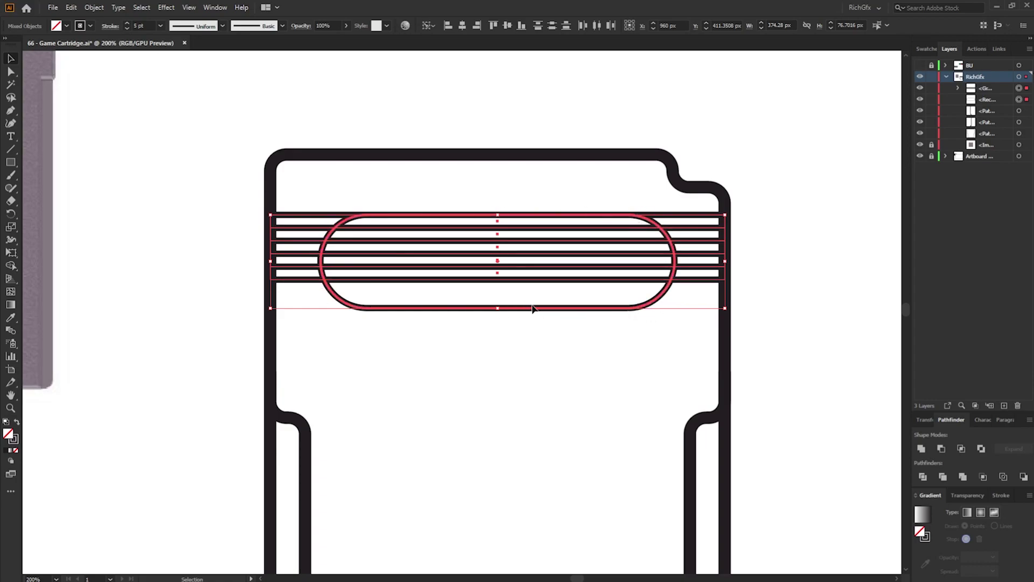
left_click(506, 29)
left_click(520, 214, "shift")
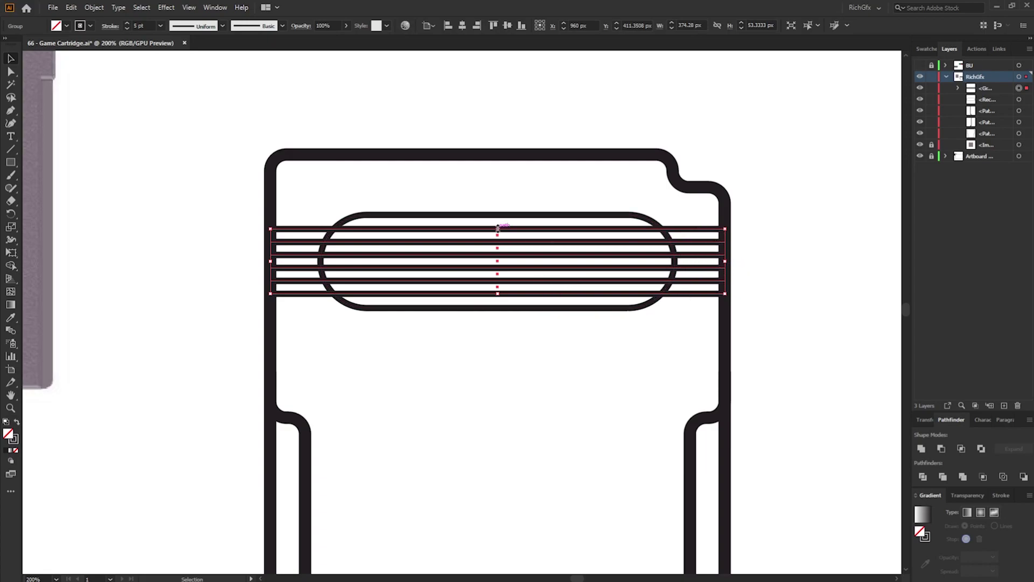
Scale the stripe group to about 393 x 63 px, overhanging both cartridge sides.
left_click_drag(497, 228, 498, 224)
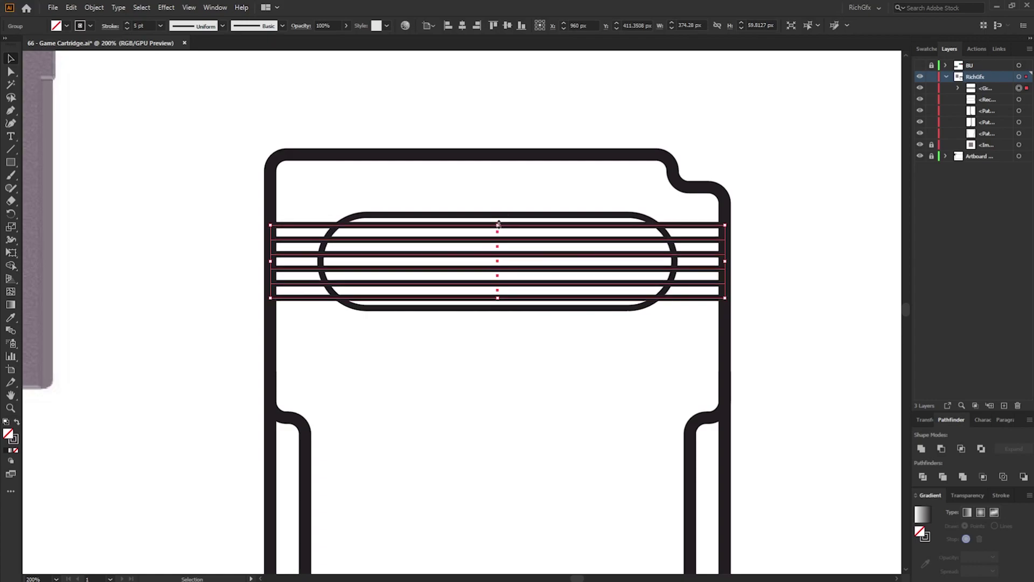
left_click_drag(725, 261, 739, 263)
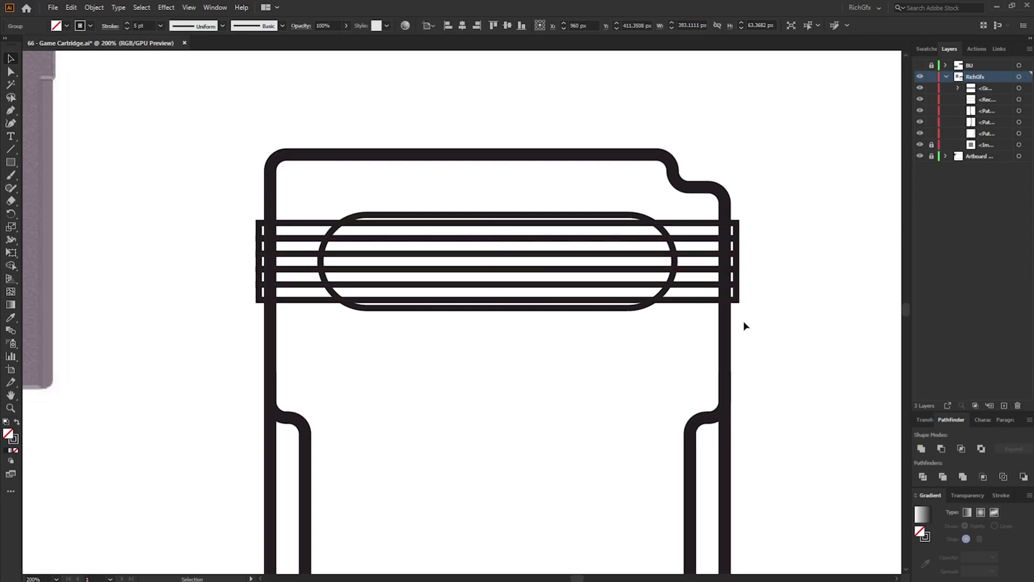
left_click(717, 341)
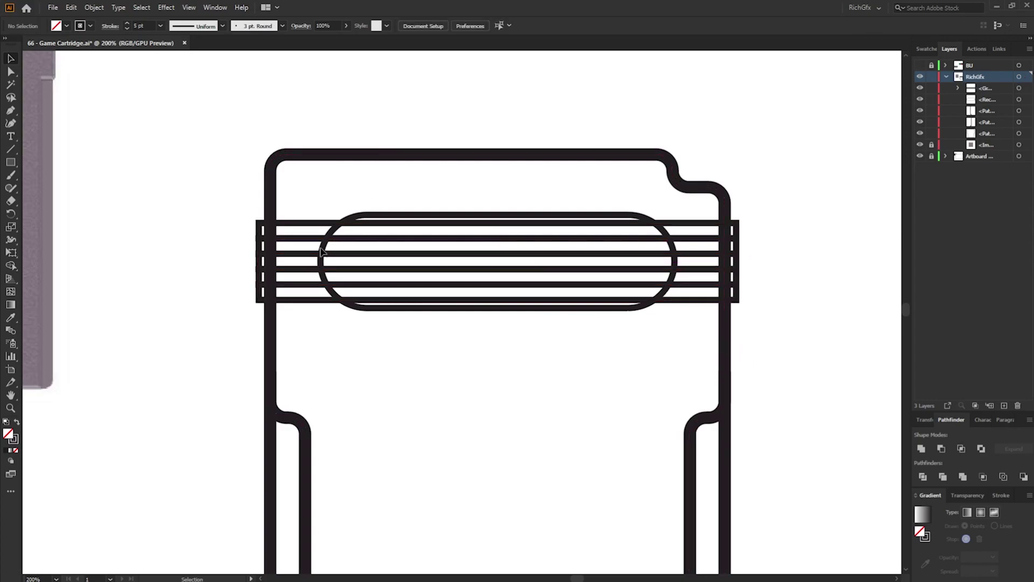
left_click(286, 228)
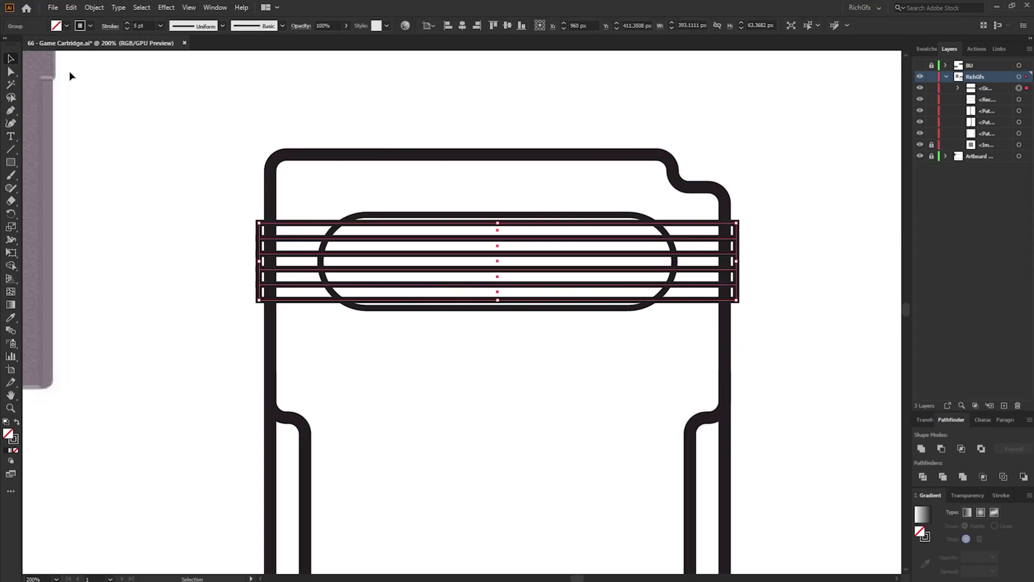
Round the stripe ends to about 6.34 px and trim the group to about 389 px wide.
left_click(9, 72)
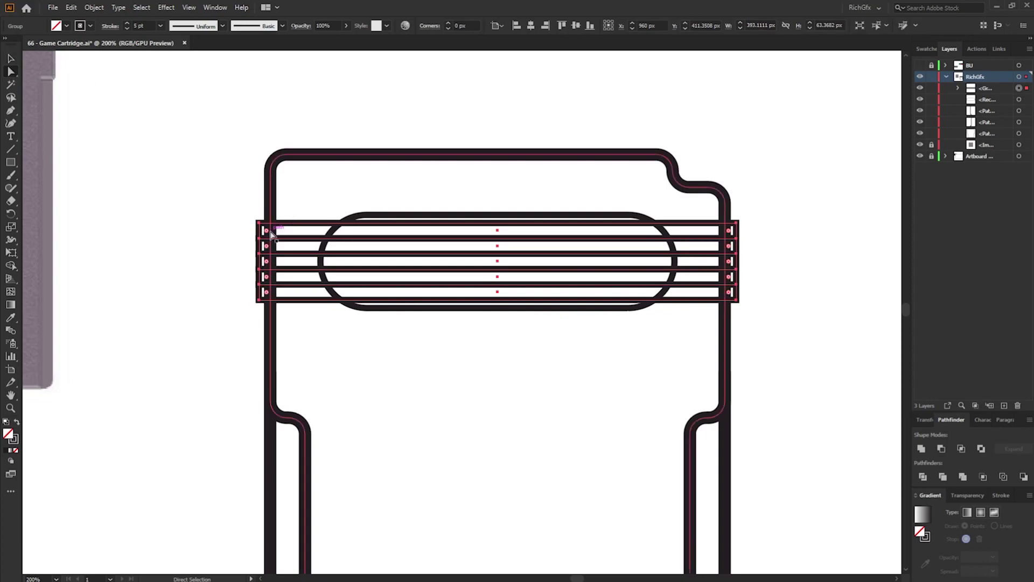
left_click_drag(266, 231, 420, 330)
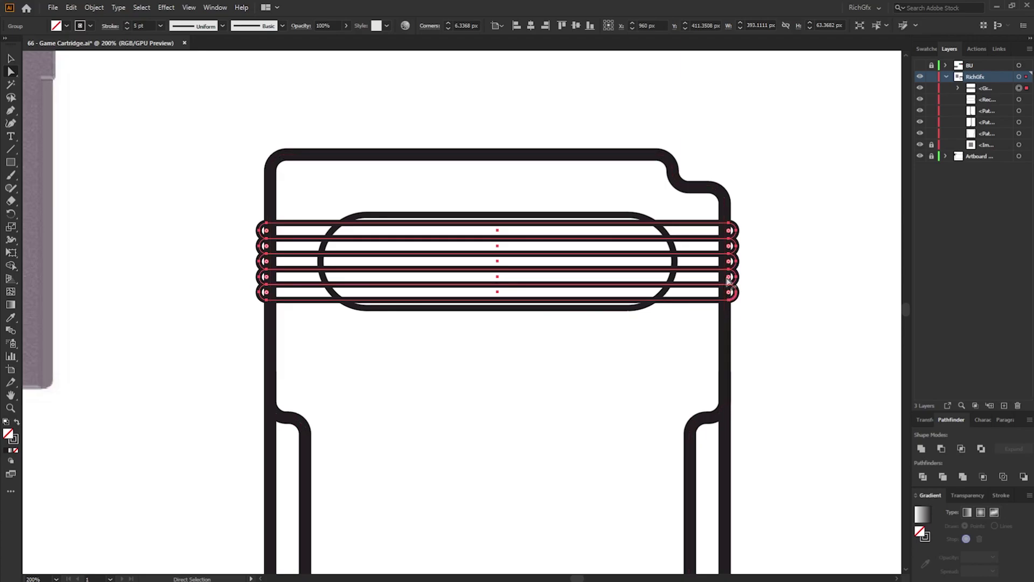
key("v")
scroll(730, 256, "up", 3)
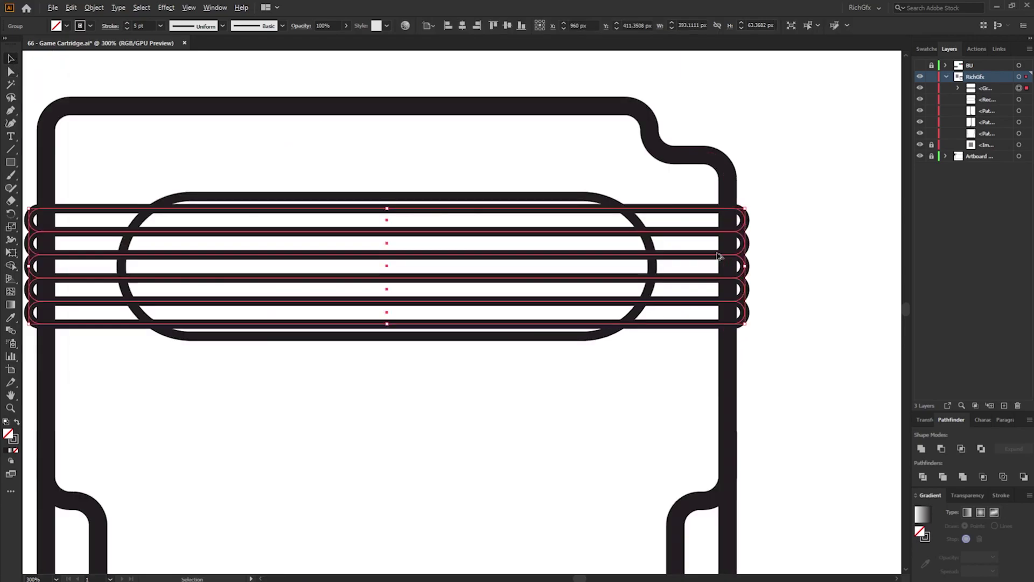
left_click_drag(744, 273, 738, 273)
left_click(787, 280)
scroll(798, 302, "down", 1)
scroll(798, 301, "down", 3)
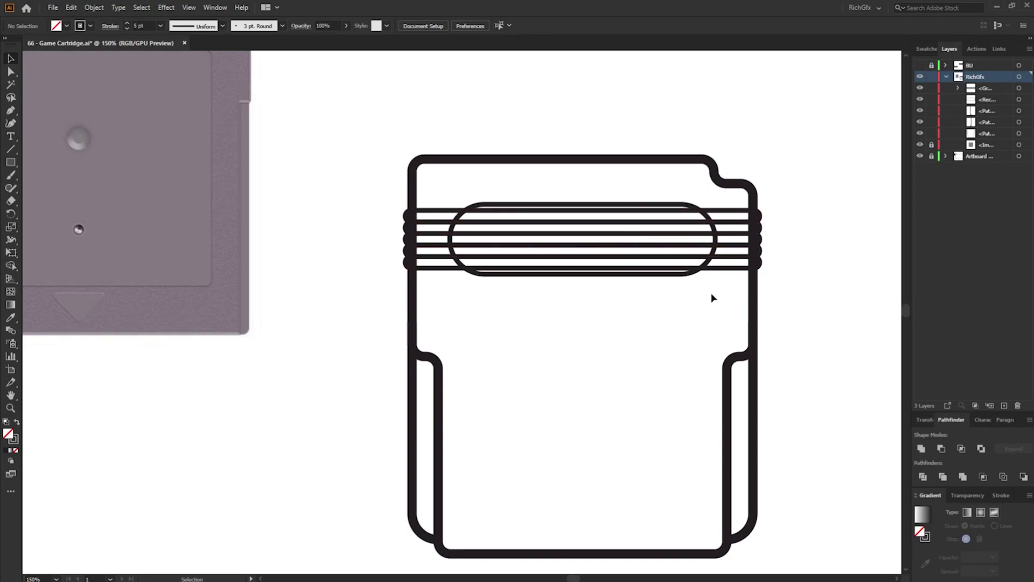
Copy the label pill and paste a duplicate exactly in place.
left_click(628, 275)
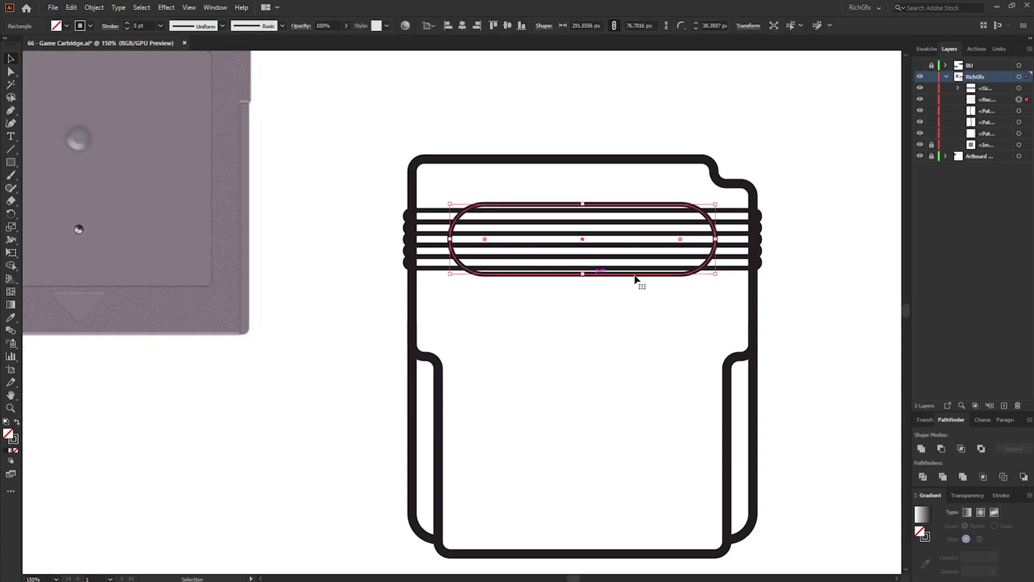
left_click(71, 8)
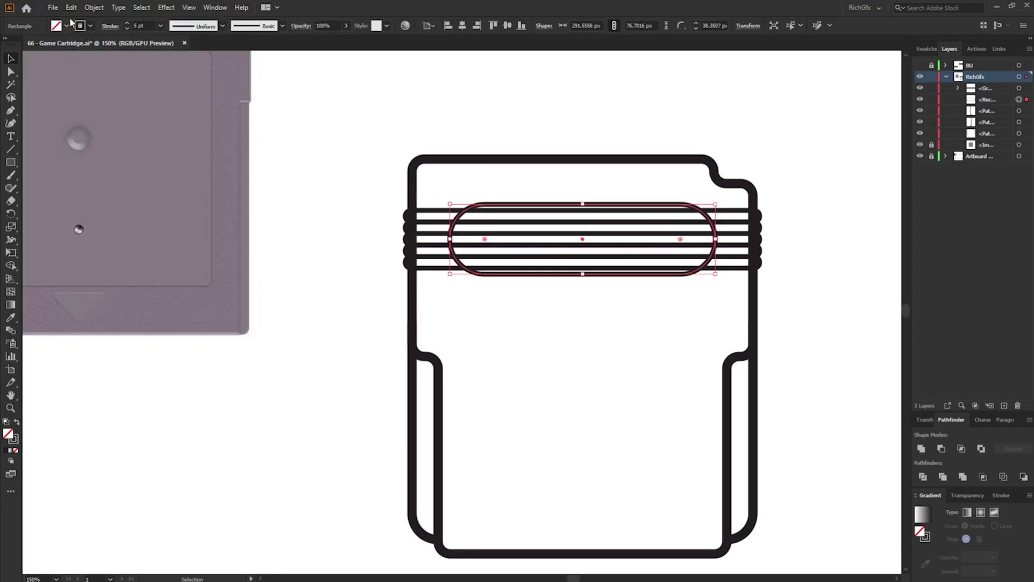
left_click(71, 7)
left_click(118, 105)
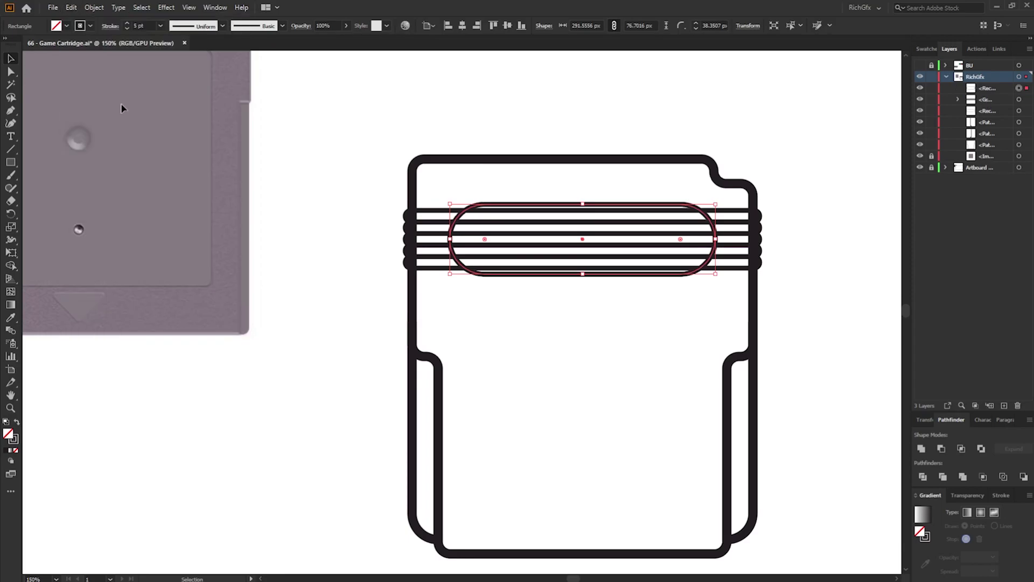
Delete the stripe sections inside the pill with Shape Builder, then check the trim.
left_click(736, 272, "shift")
key("shift+m")
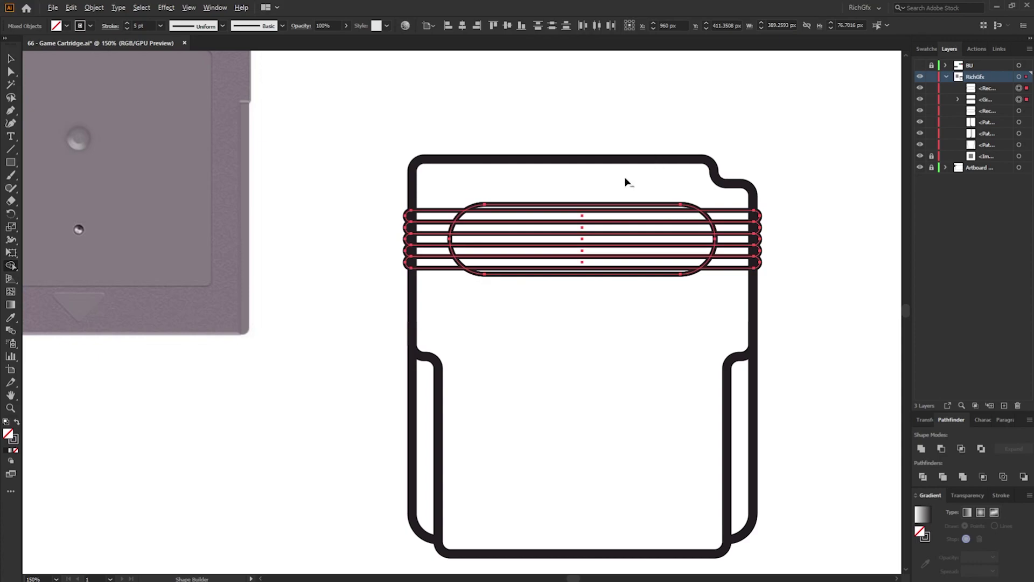
left_click_drag(630, 177, 636, 395)
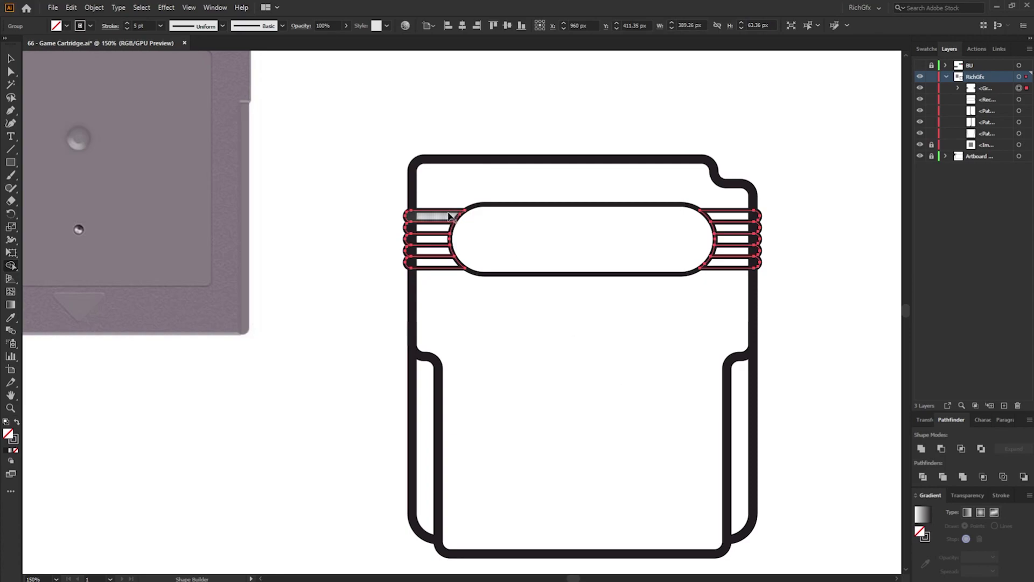
key("v")
left_click(615, 253)
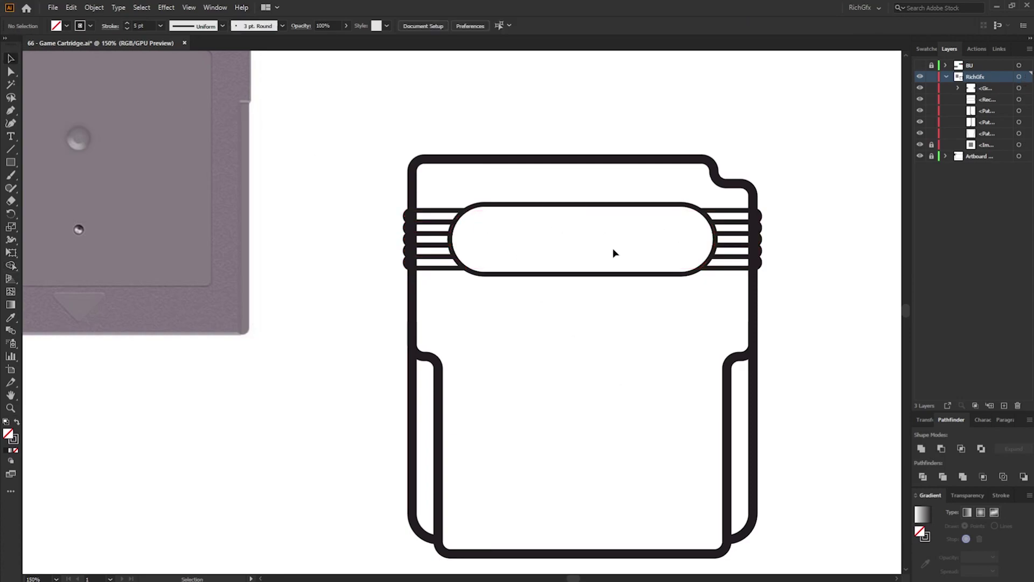
left_click(674, 275)
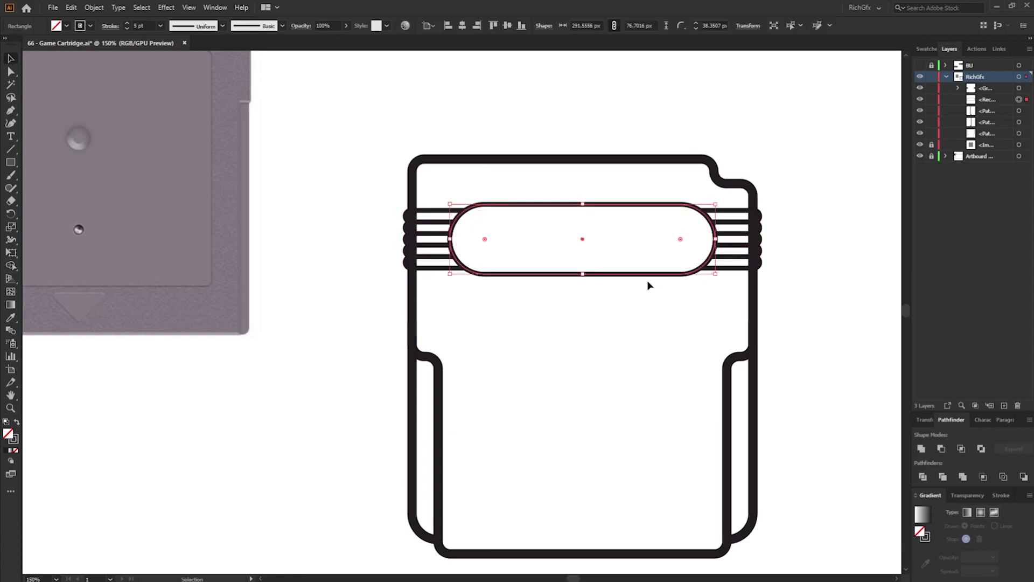
left_click_drag(649, 281, 660, 356)
key("ctrl+z")
key("ctrl+1")
left_click(820, 283)
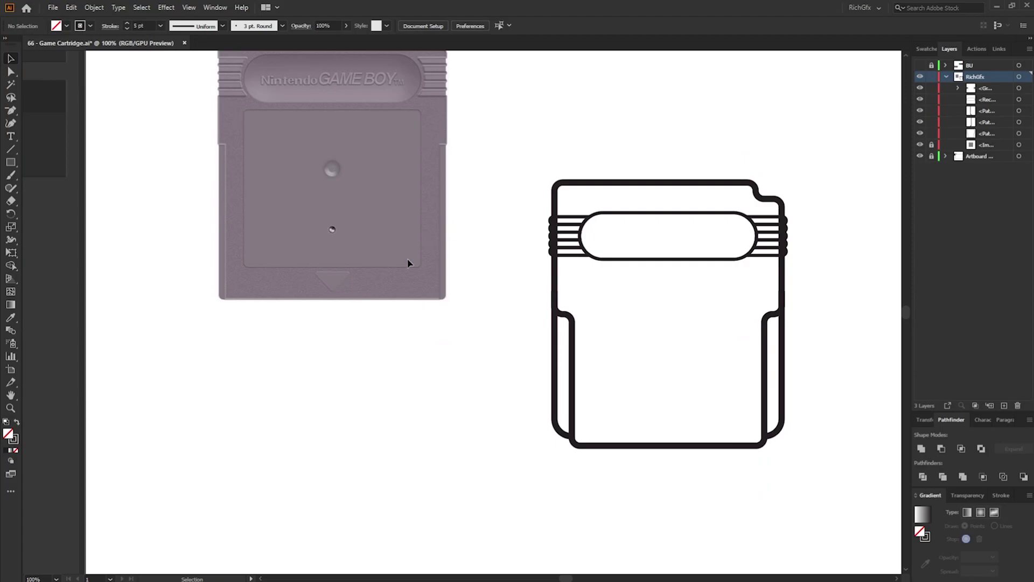
Draw a small square over the reference arrow and remove one corner to make a triangle.
scroll(278, 241, "up", 1)
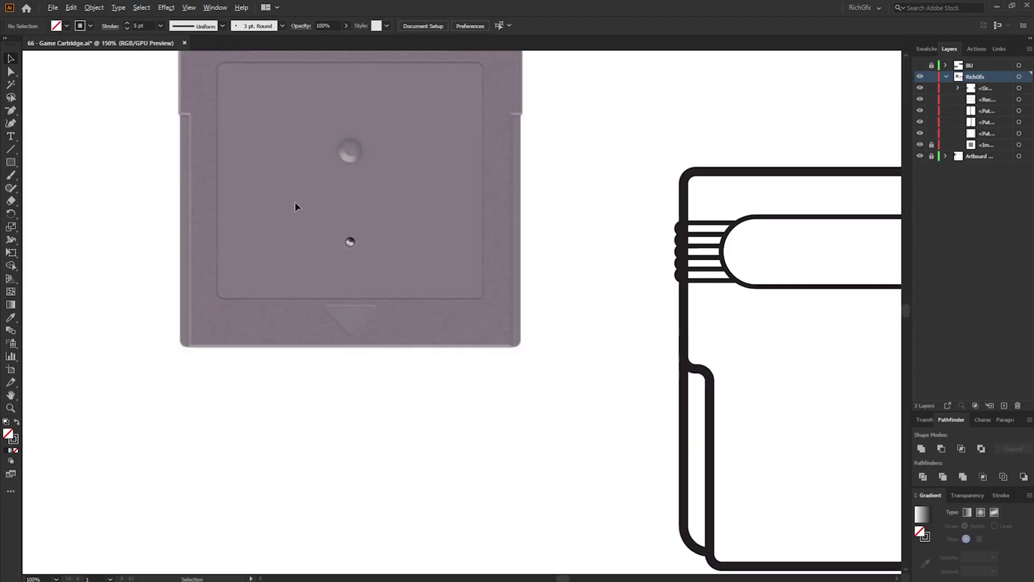
scroll(296, 207, "up", 2)
left_click(11, 163)
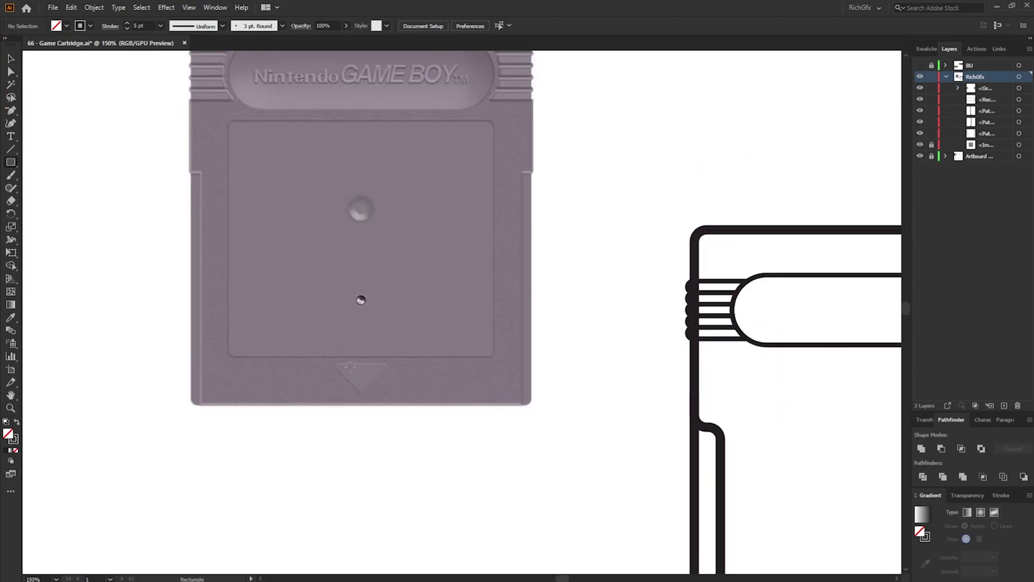
left_click_drag(337, 361, 365, 380)
left_click(10, 110)
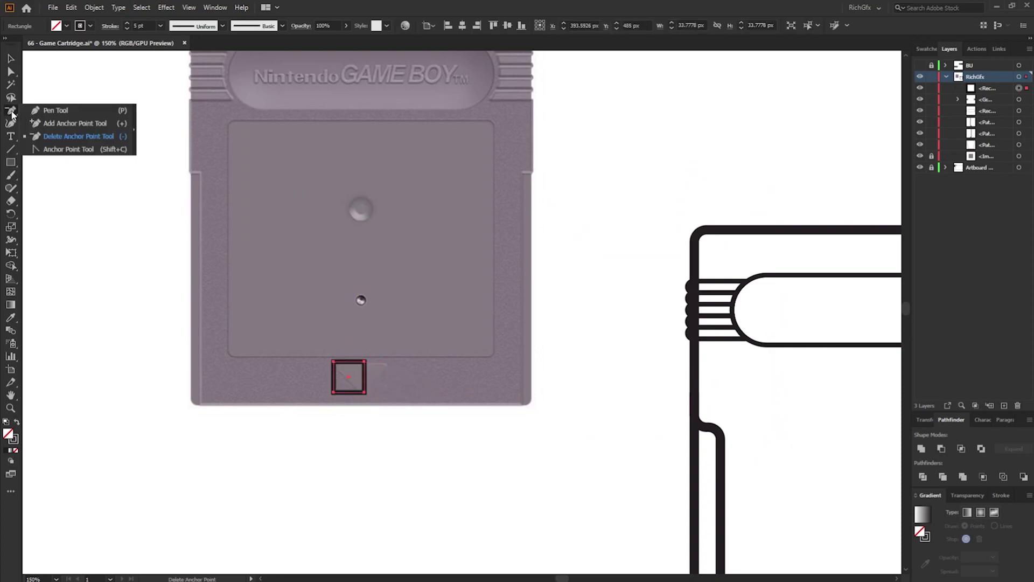
left_click(93, 138)
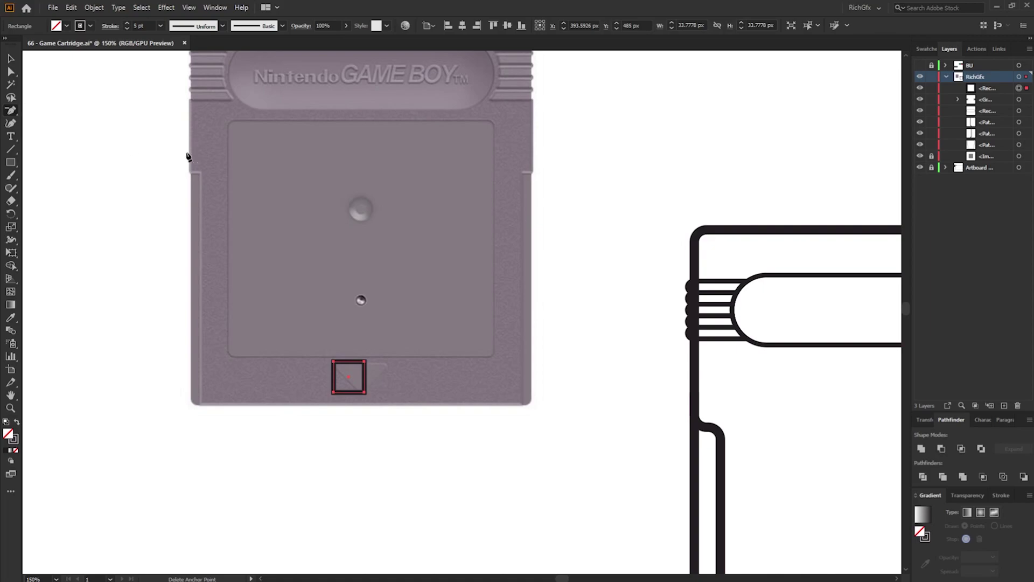
left_click(333, 392)
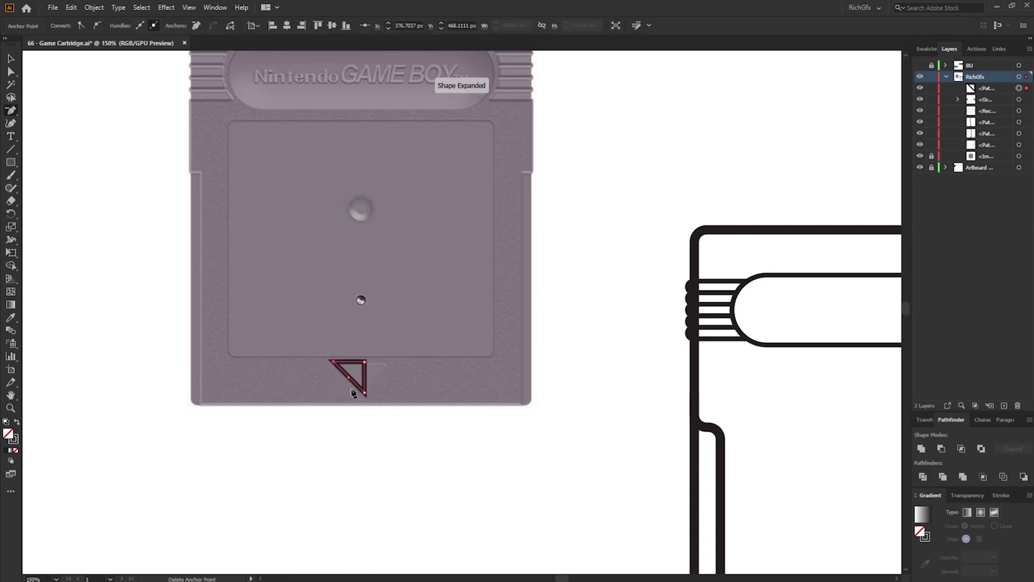
Rotate the triangle to point down, round its corners, and move it onto the arrow.
left_click(9, 60)
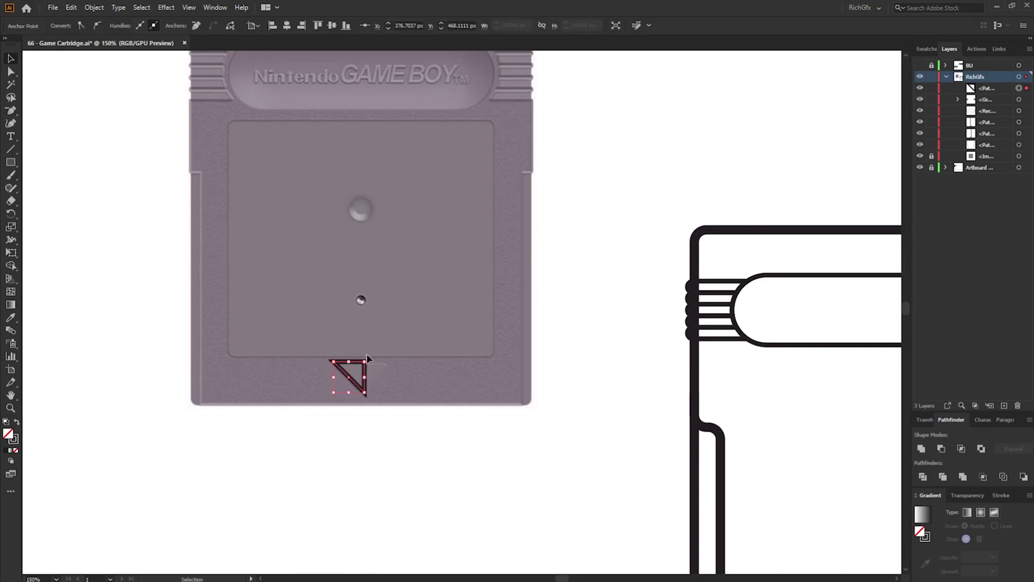
left_click_drag(368, 355, 330, 455)
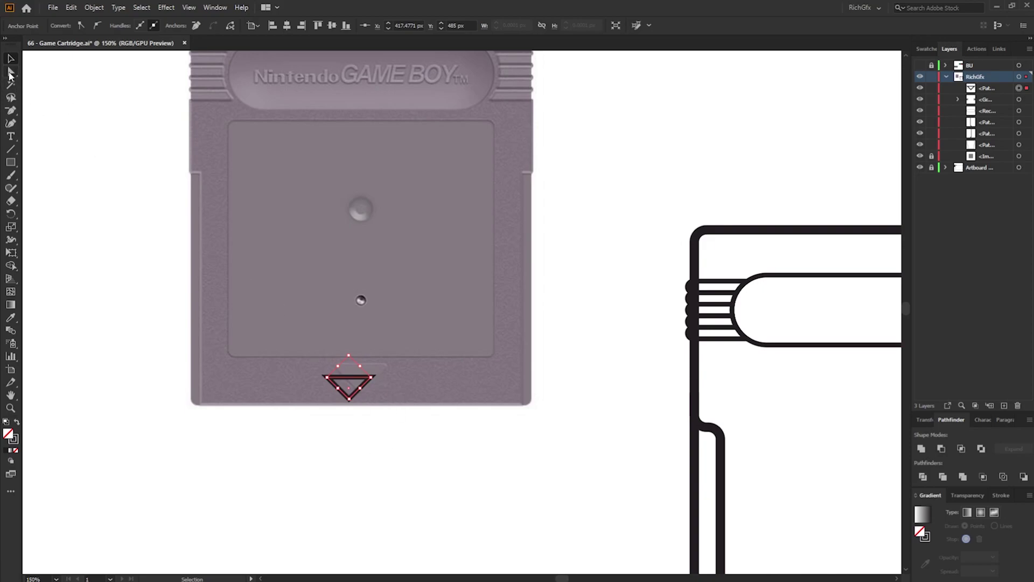
left_click(10, 72)
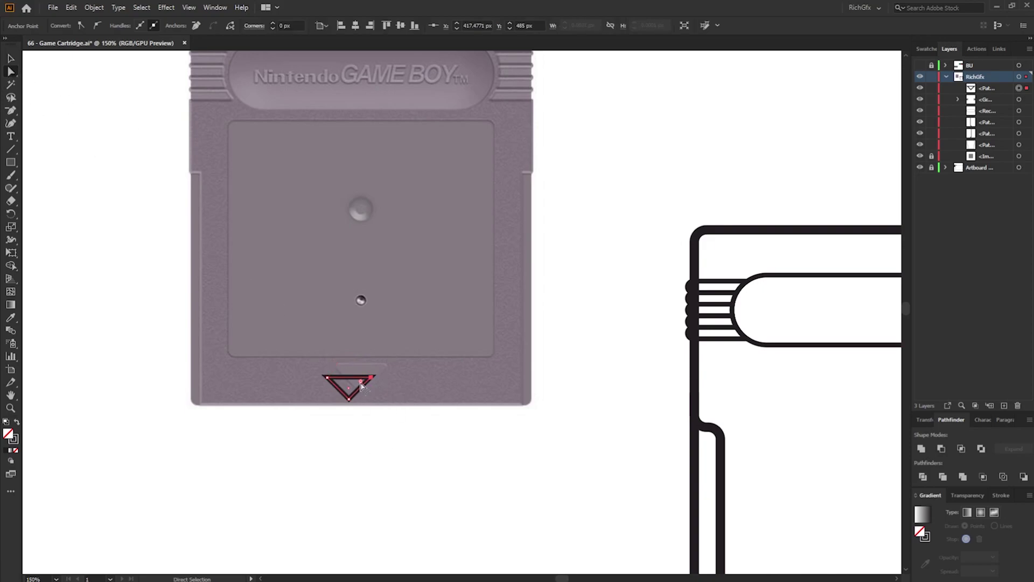
left_click(380, 386)
left_click(349, 395)
scroll(349, 395, "up", 4)
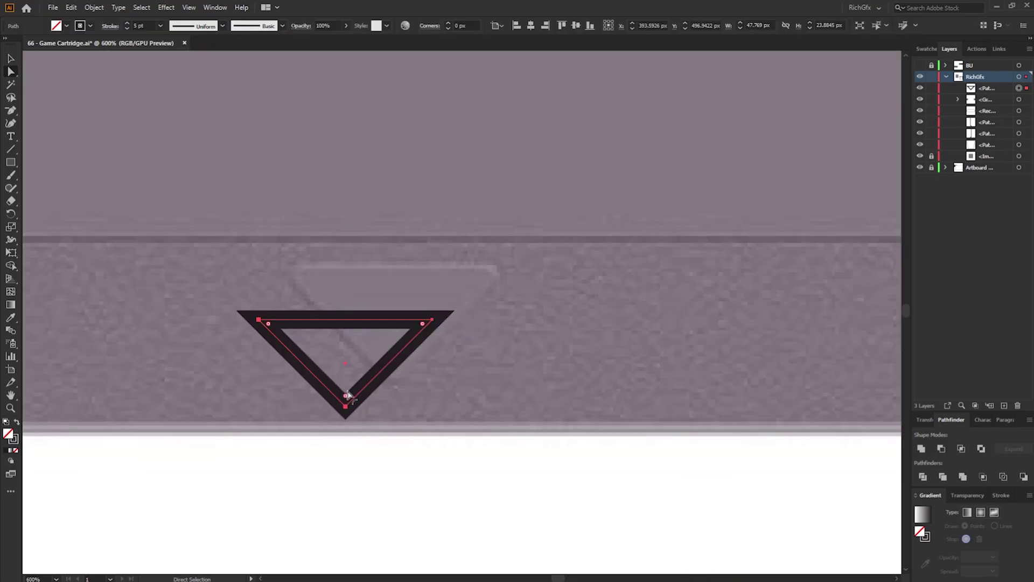
left_click_drag(347, 395, 344, 398)
left_click(10, 58)
left_click(386, 462)
scroll(431, 446, "down", 2)
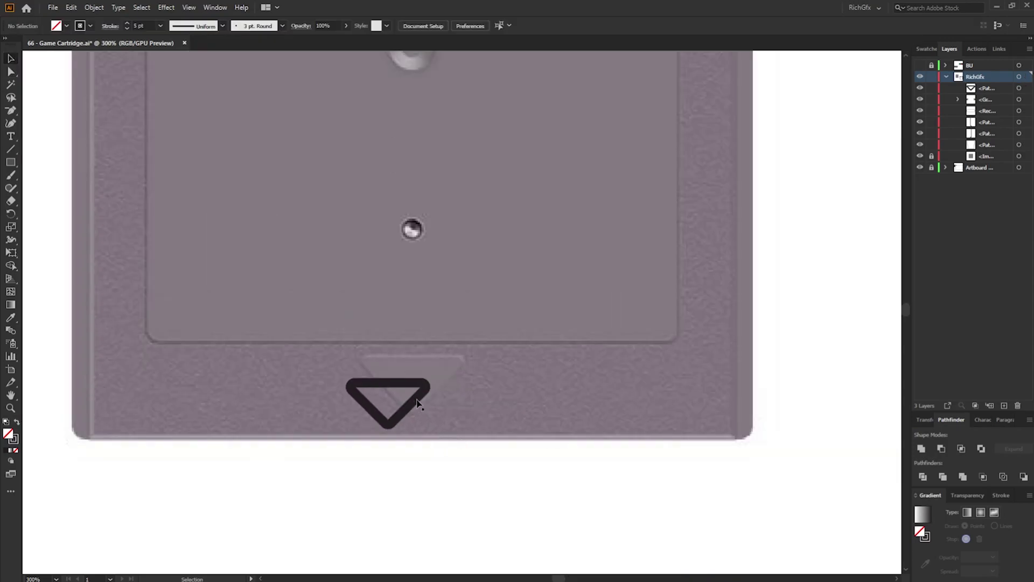
left_click_drag(414, 405, 435, 386)
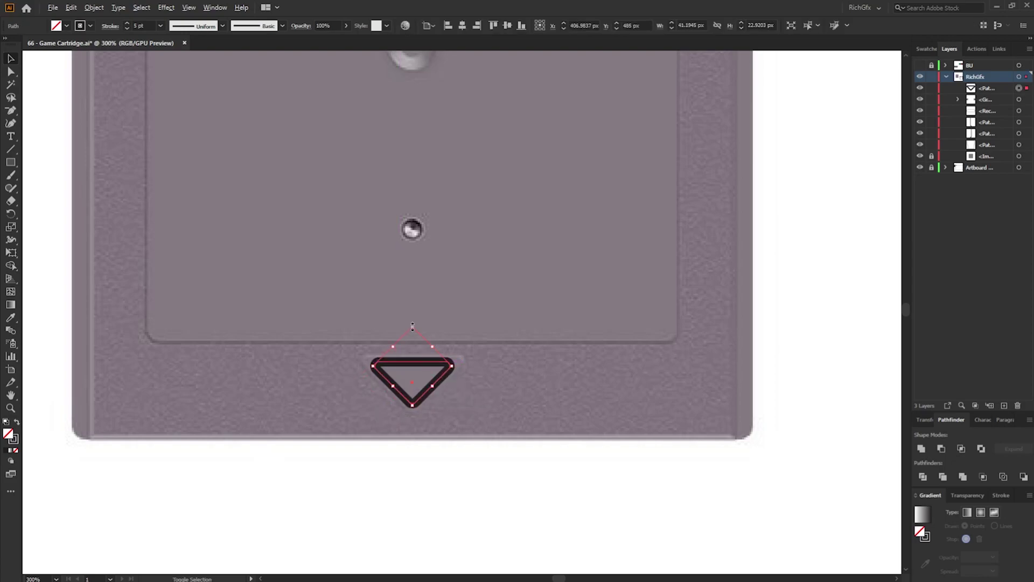
Draw a rectangle outline over the reference cartridge's label area.
key("ctrl+shift+a")
key("ctrl+minus")
key("ctrl+minus")
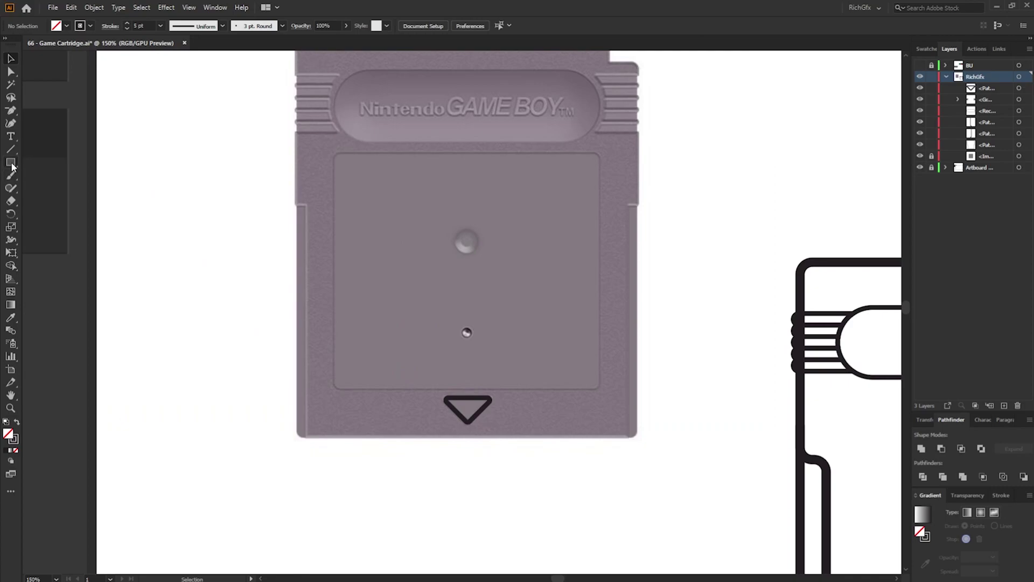
left_click(12, 163)
left_click_drag(333, 154, 601, 388)
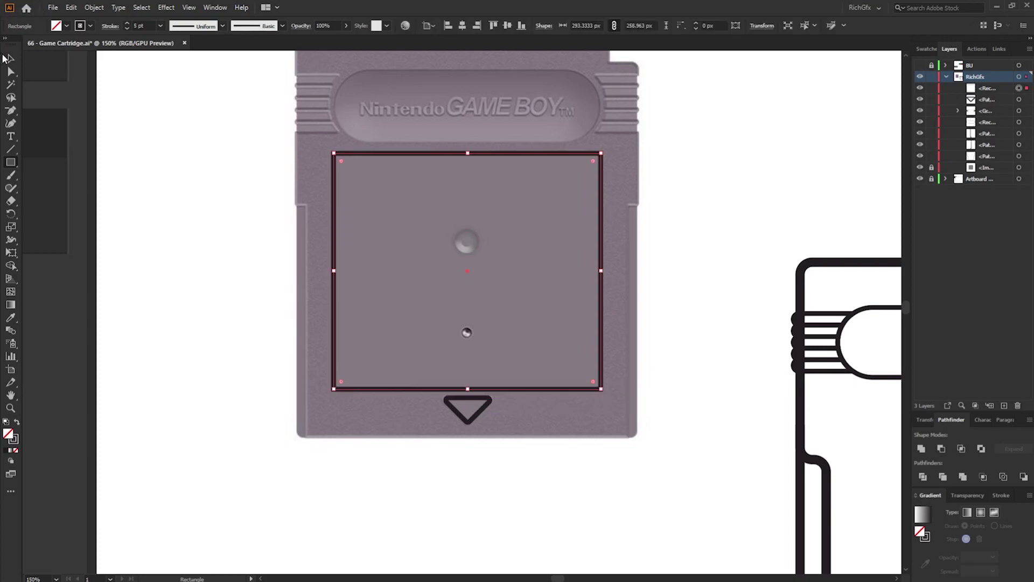
Group the rectangle with the triangle, move it into the outline cartridge, and nudge up.
left_click(6, 58)
left_click(480, 409, "shift")
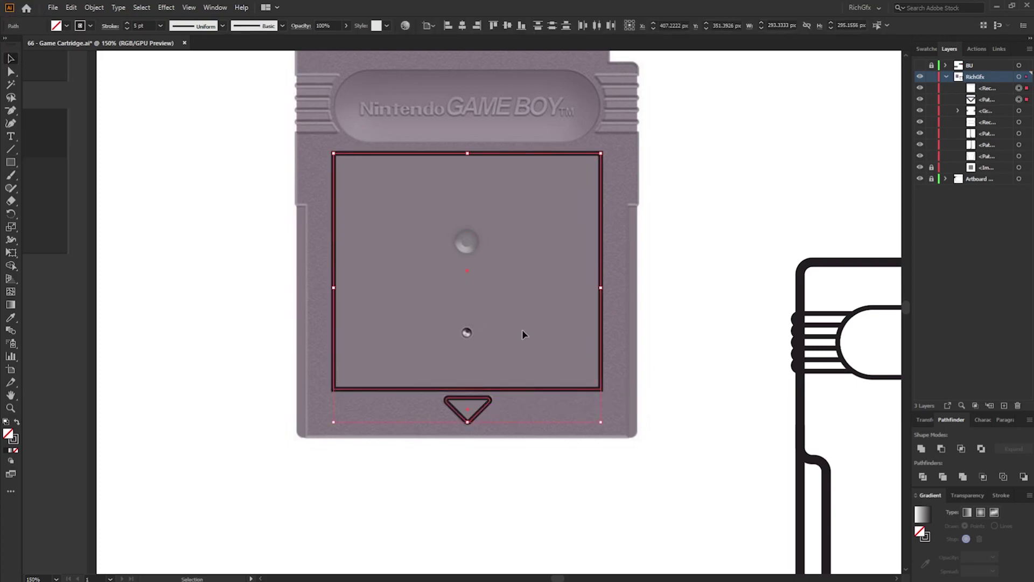
left_click(95, 7)
left_click(108, 60)
left_click_drag(668, 311, 753, 393)
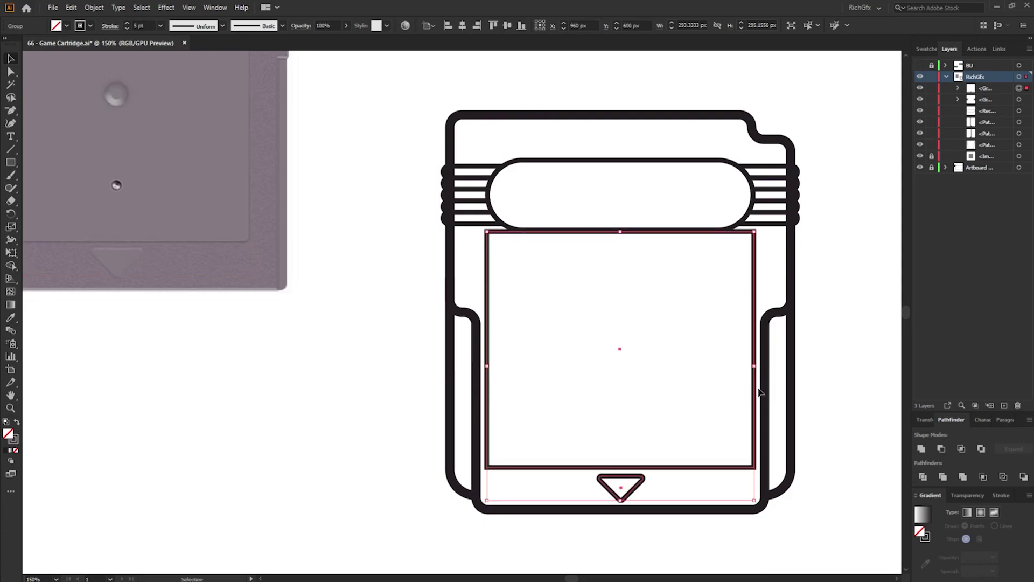
key("Up")
key("Up")
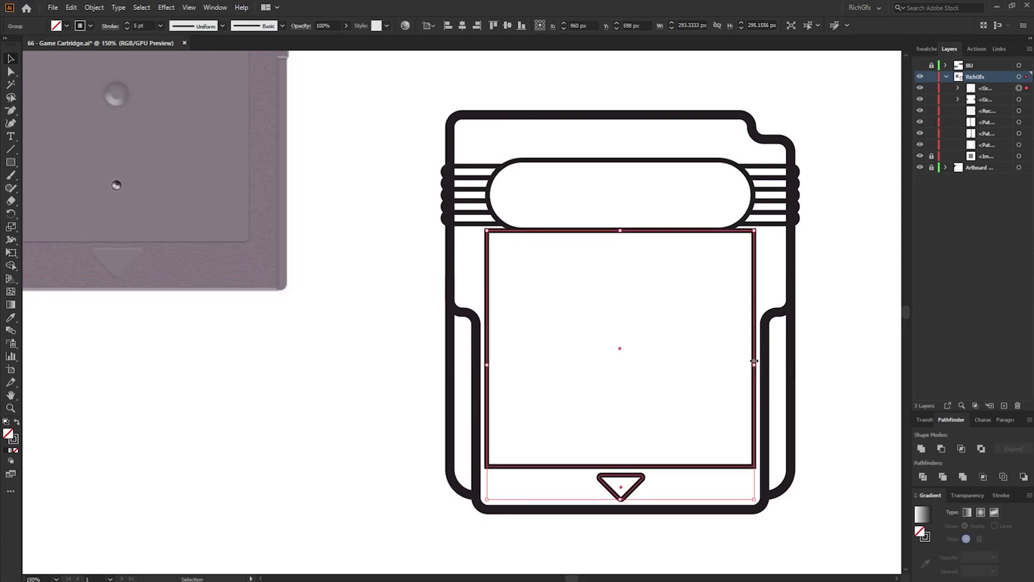
left_click(777, 224)
key("ctrl+shift+a")
key("ctrl+1")
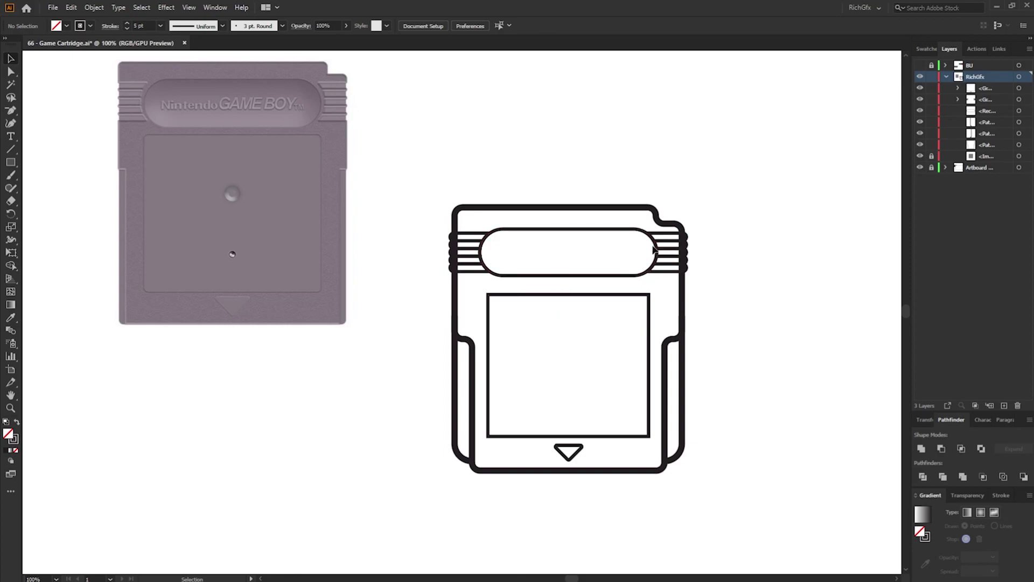
left_click_drag(755, 496, 420, 143)
key("ctrl+shift+a")
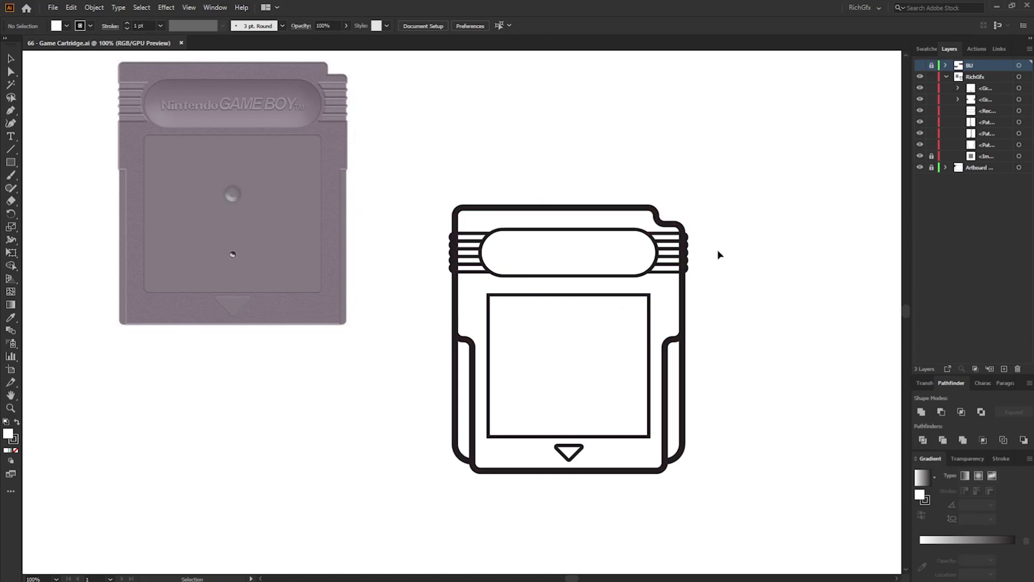
Select all the cartridge artwork and expand its fill and stroke into shapes.
left_click_drag(754, 503, 427, 134)
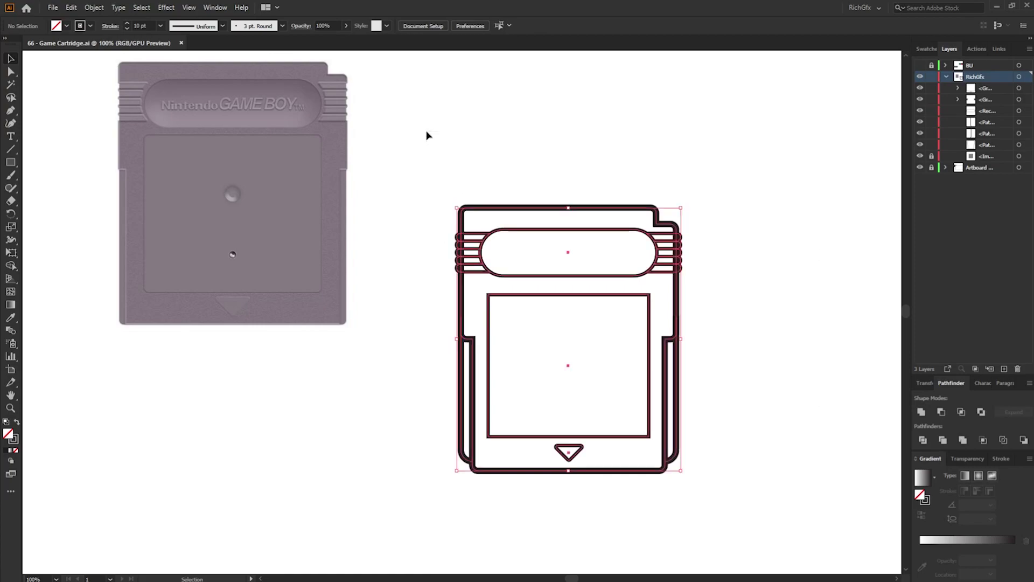
left_click(97, 10)
left_click(137, 138)
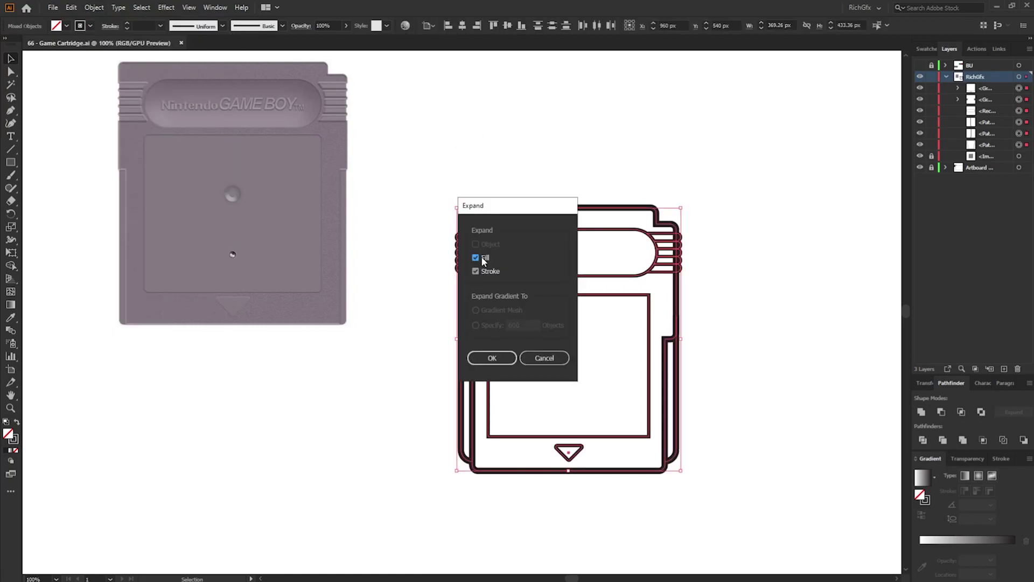
left_click(491, 359)
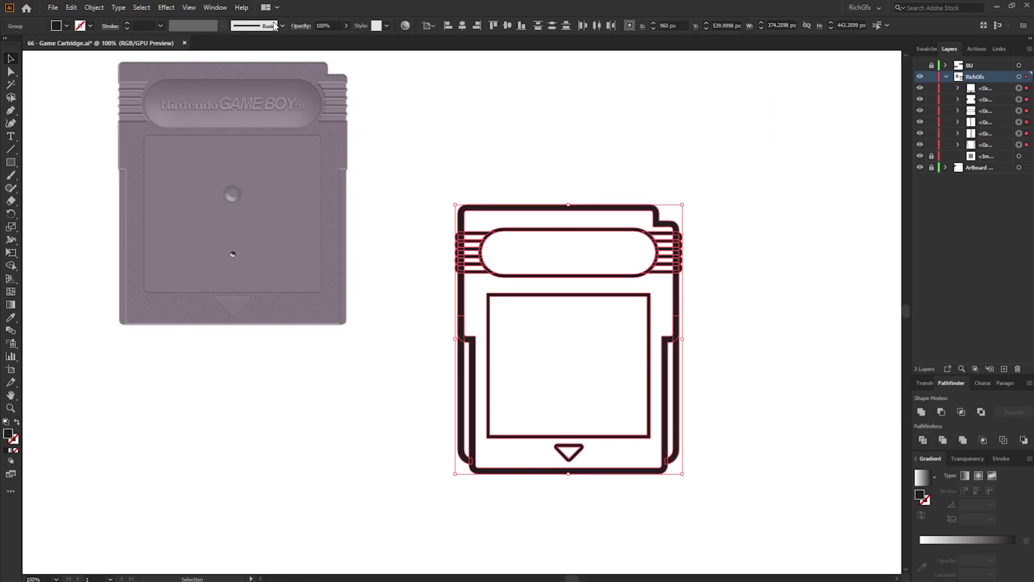
Unite all the expanded pieces into one shape with the Pathfinder panel.
left_click(214, 7)
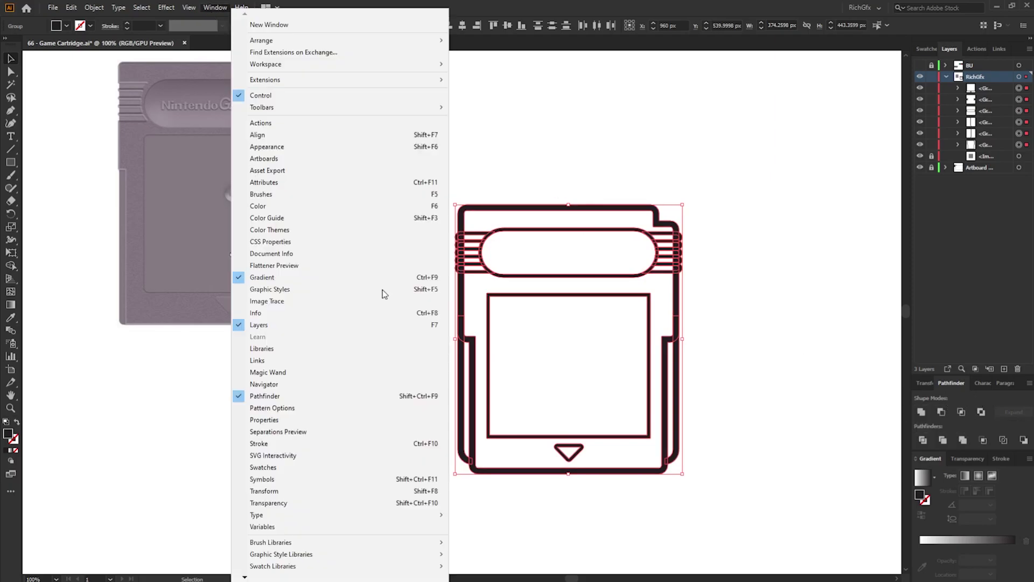
left_click(334, 399)
left_click(922, 413)
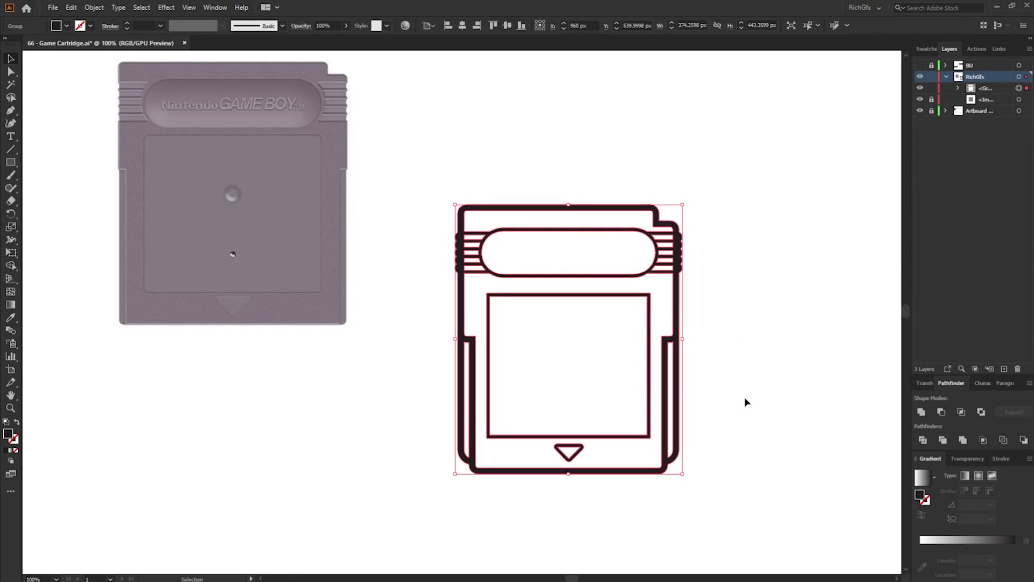
scroll(835, 388, "right", 2)
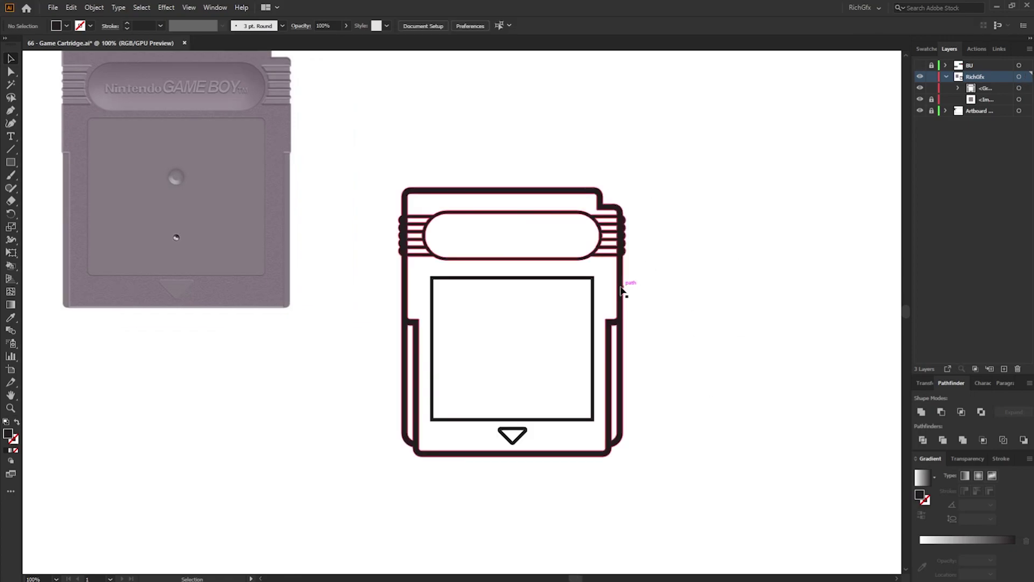
Make the cartridge outlines a Live Paint group and sample grey #999999 as fill.
left_click(94, 7)
mouse_move(126, 336)
left_click(258, 335)
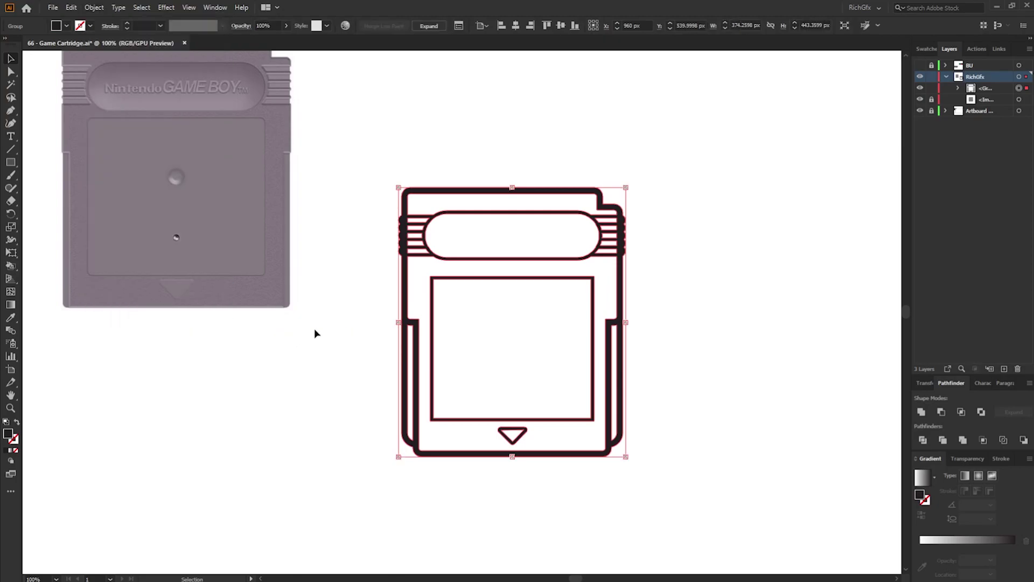
key("ctrl+minus")
left_click(538, 205)
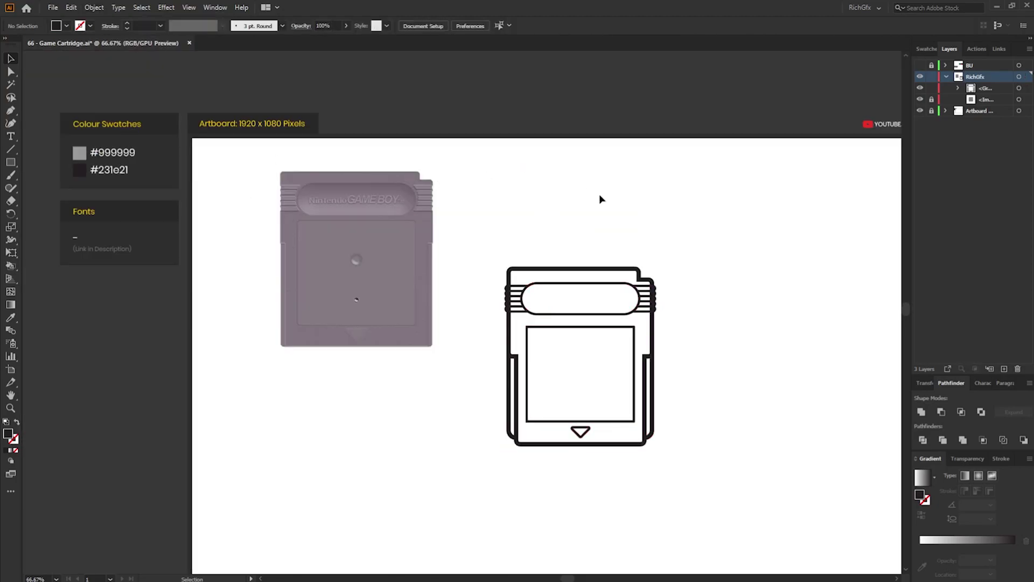
key("i")
left_click(80, 152)
Paint the cartridge body and the left and right grip stripes grey.
key("k")
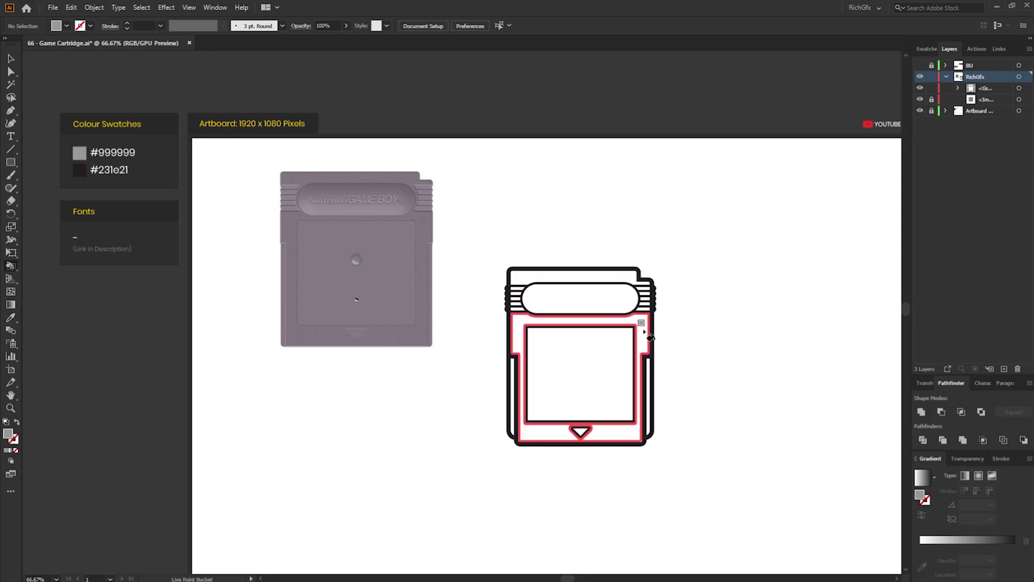
left_click(650, 337)
scroll(668, 353, "up", 1)
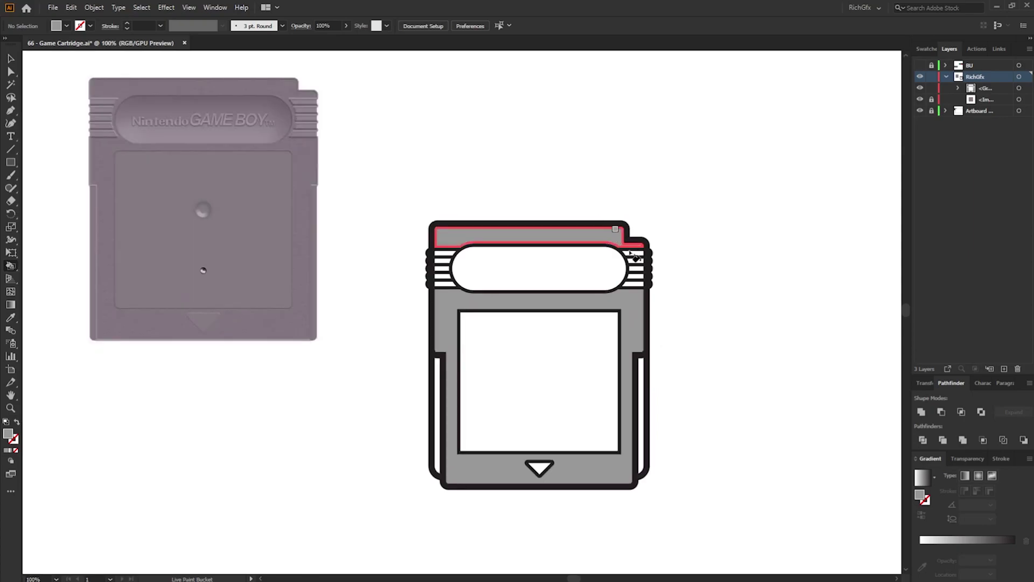
scroll(635, 256, "up", 1)
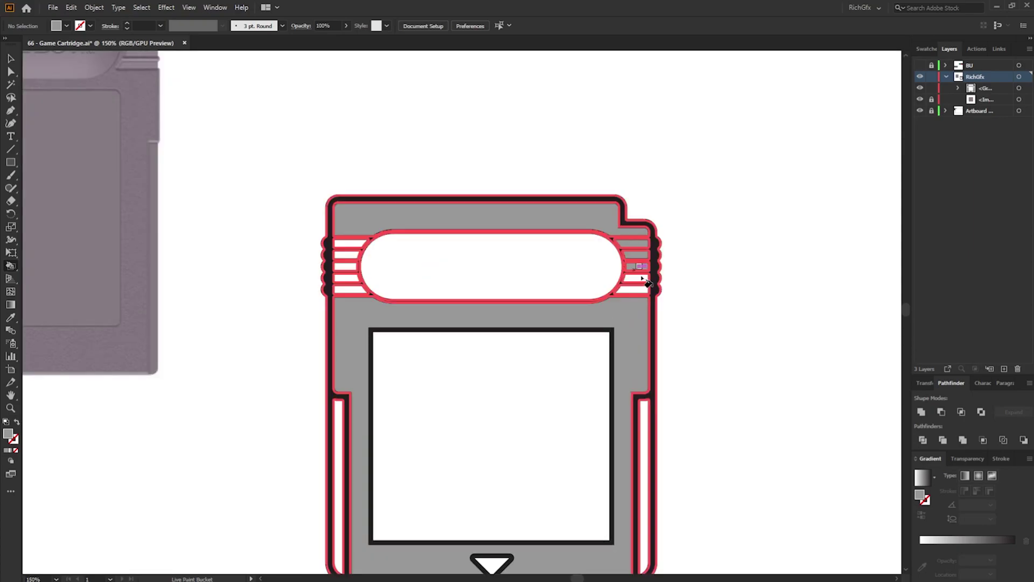
left_click(637, 289)
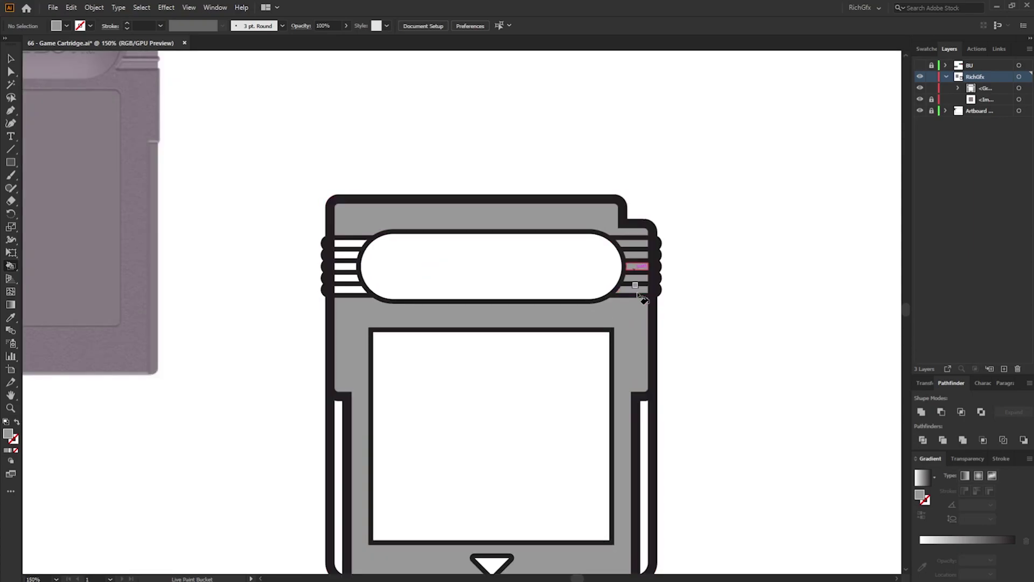
left_click(355, 289)
left_click(353, 278)
left_click(351, 266)
left_click(354, 253)
left_click(352, 243)
Paint both side slots, the triangle, the screen window and the top label grey.
scroll(406, 338, "down", 2)
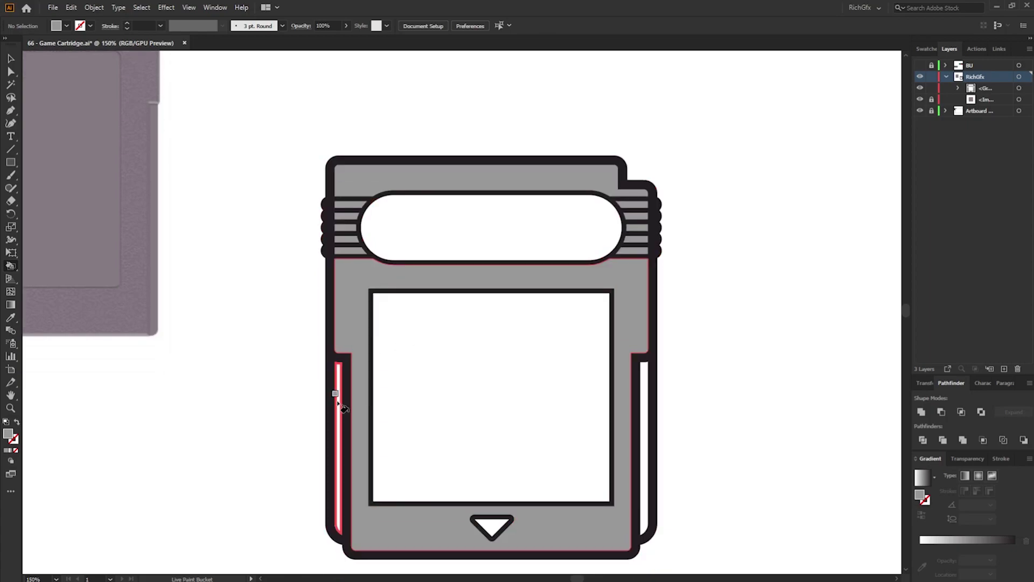
left_click(338, 401)
left_click(644, 399)
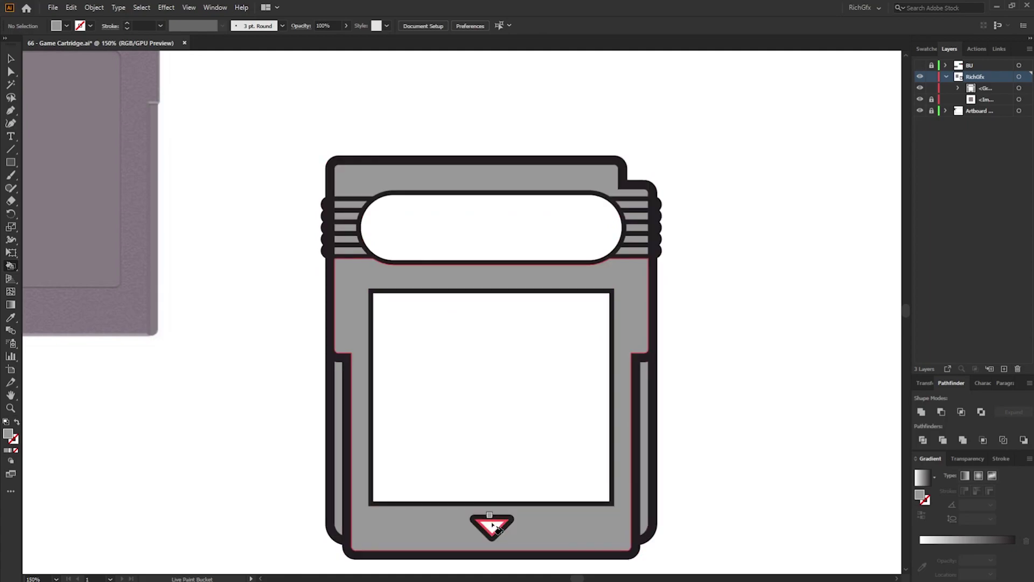
left_click(493, 525)
left_click(507, 388)
left_click(545, 248)
scroll(797, 293, "down", 1)
mouse_move(797, 293)
left_mouse_down()
mouse_move(651, 235)
mouse_move(663, 240)
left_mouse_up()
left_click(11, 58)
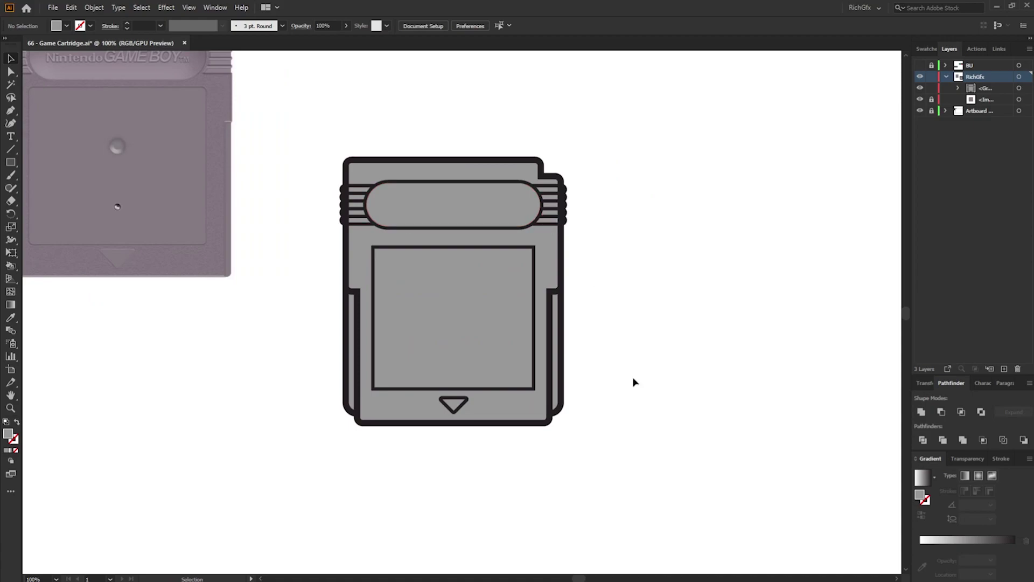
Expand the cartridge's Live Paint group into regular shapes.
left_click(496, 167)
left_click(93, 7)
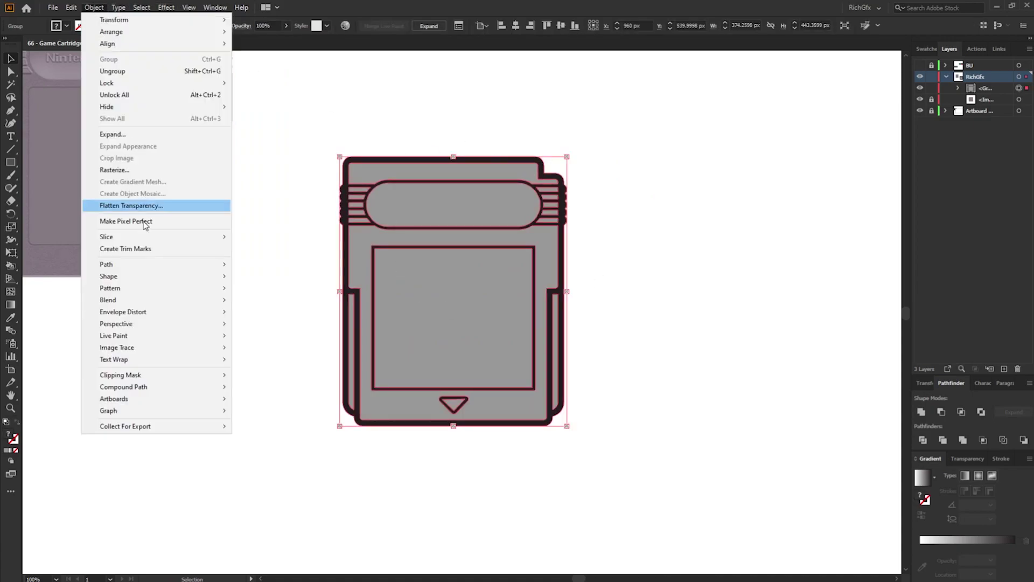
mouse_move(148, 242)
mouse_move(136, 337)
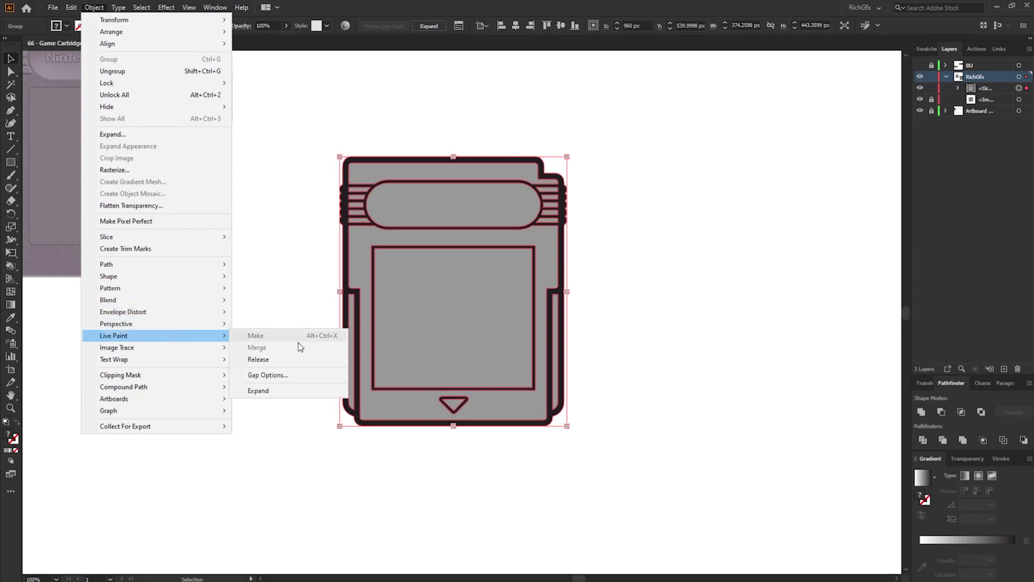
left_click(257, 390)
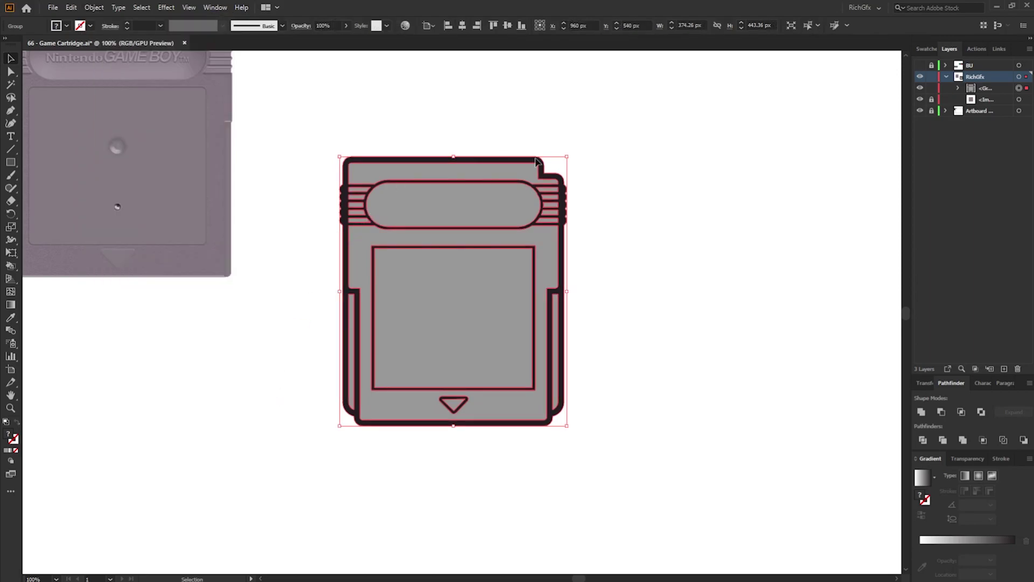
left_click(743, 331)
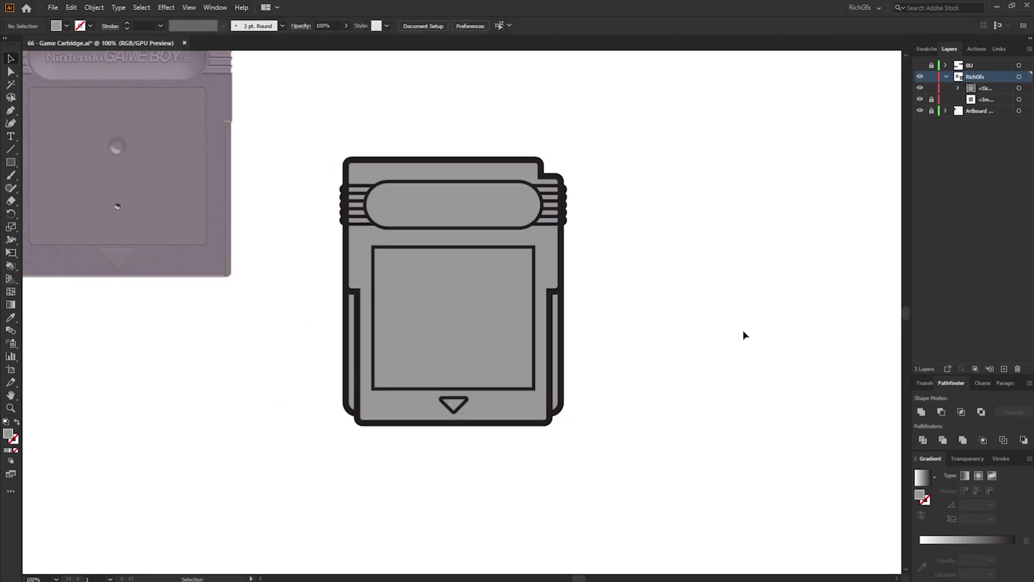
Ungroup the expanded cartridge into separate paths.
left_click(512, 233)
left_click(96, 8)
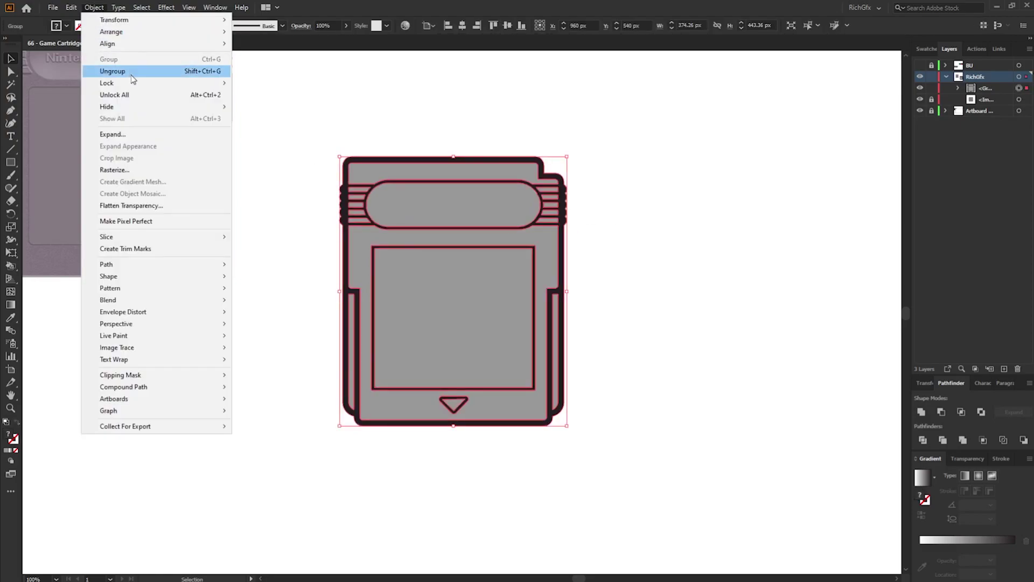
left_click(131, 75)
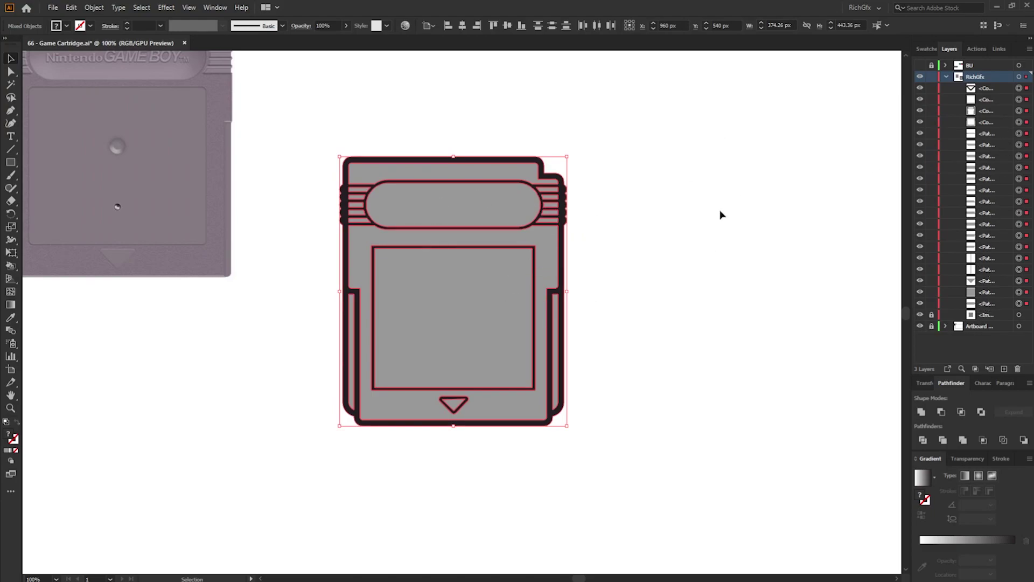
left_click(690, 248)
Select every shape with the same grey fill and group them.
left_click(550, 275)
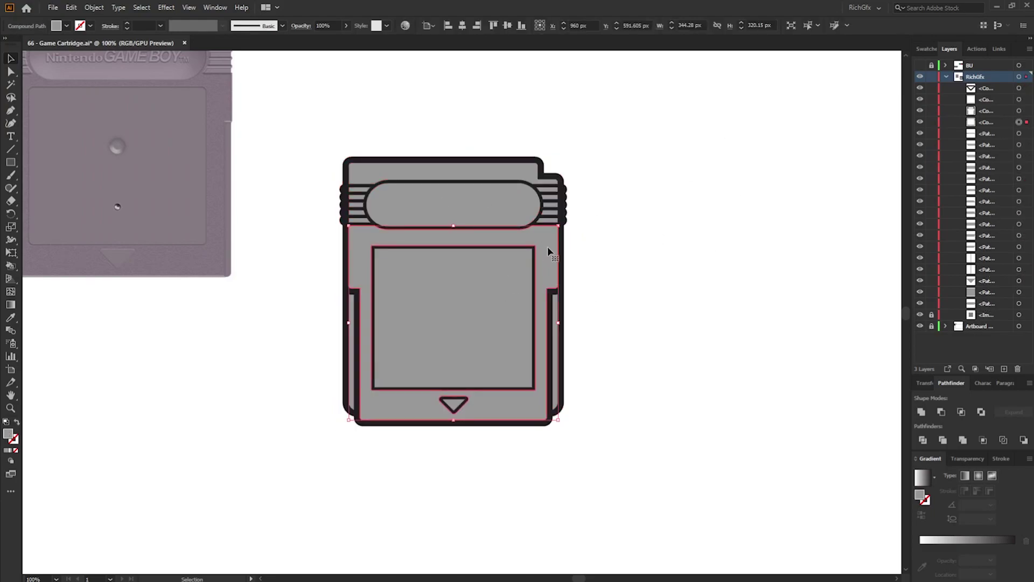
left_click(138, 8)
mouse_move(186, 112)
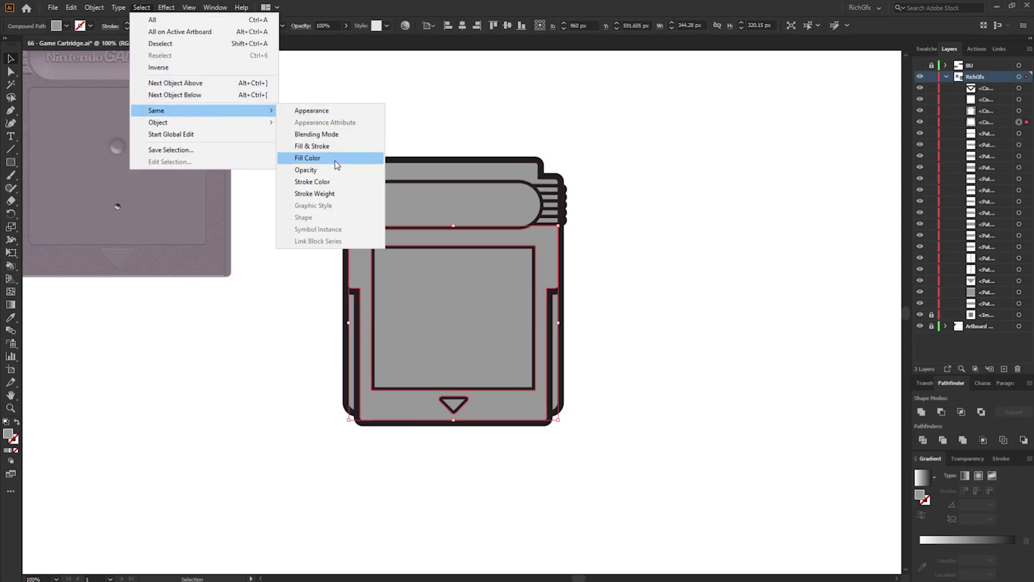
left_click(308, 158)
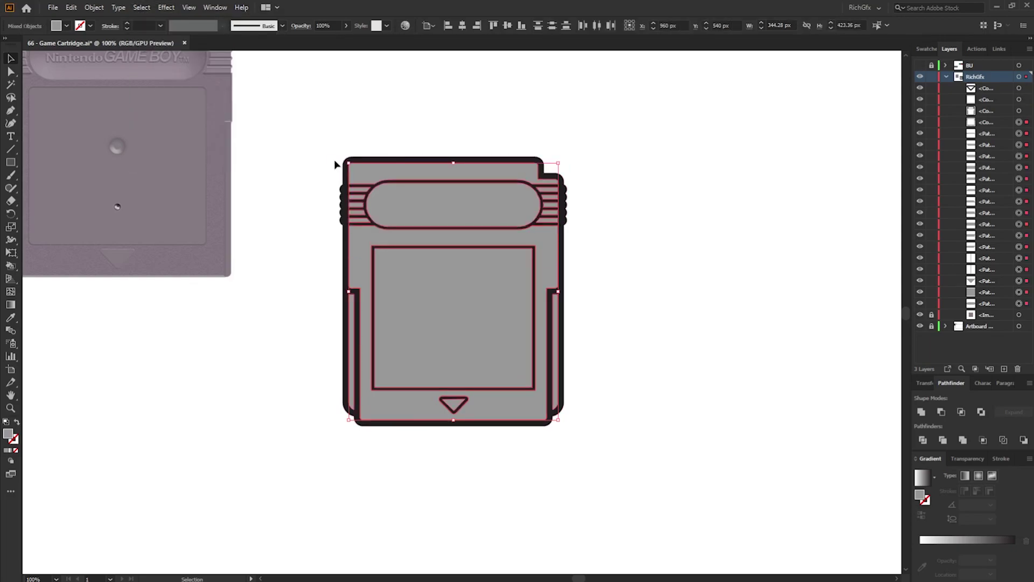
left_click(94, 8)
left_click(122, 61)
left_click(571, 161)
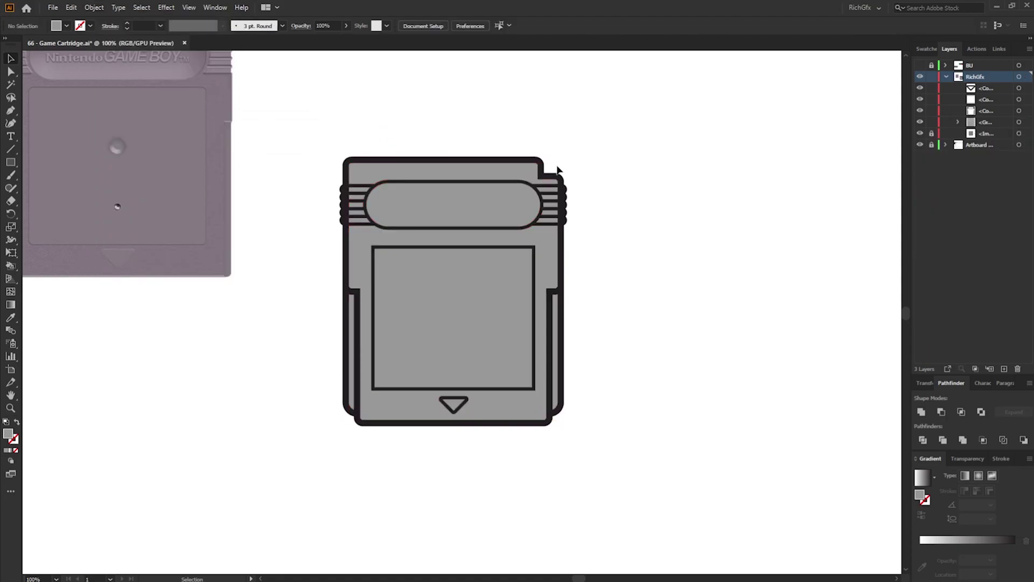
Select all shapes sharing the dark outline fill and group them together.
left_click(563, 174)
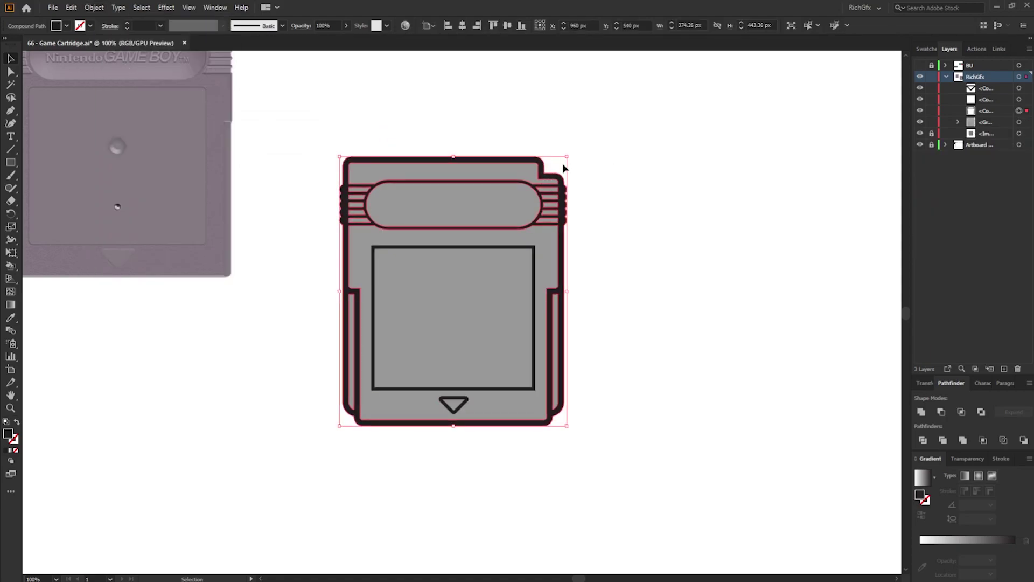
left_click(143, 7)
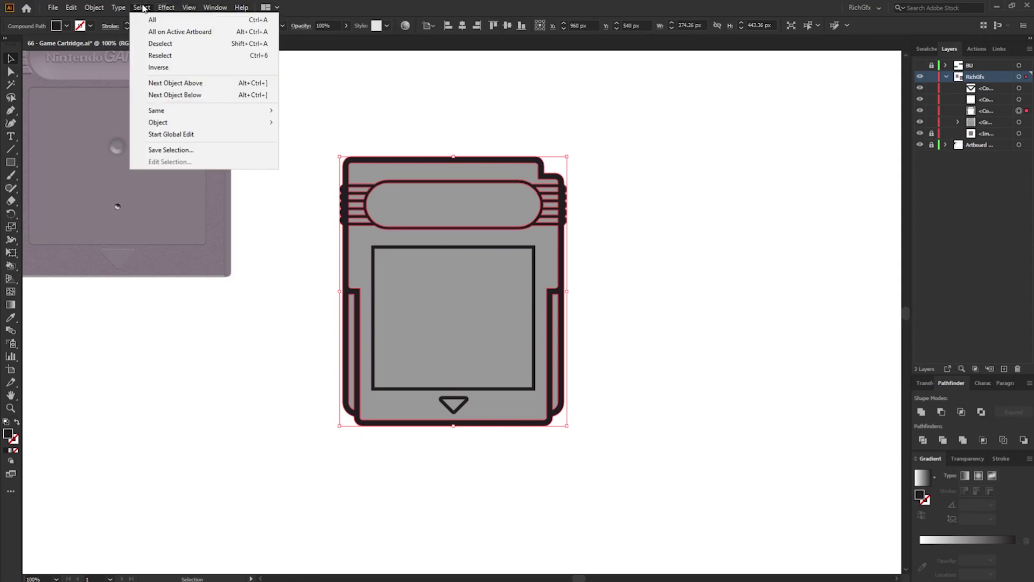
mouse_move(183, 114)
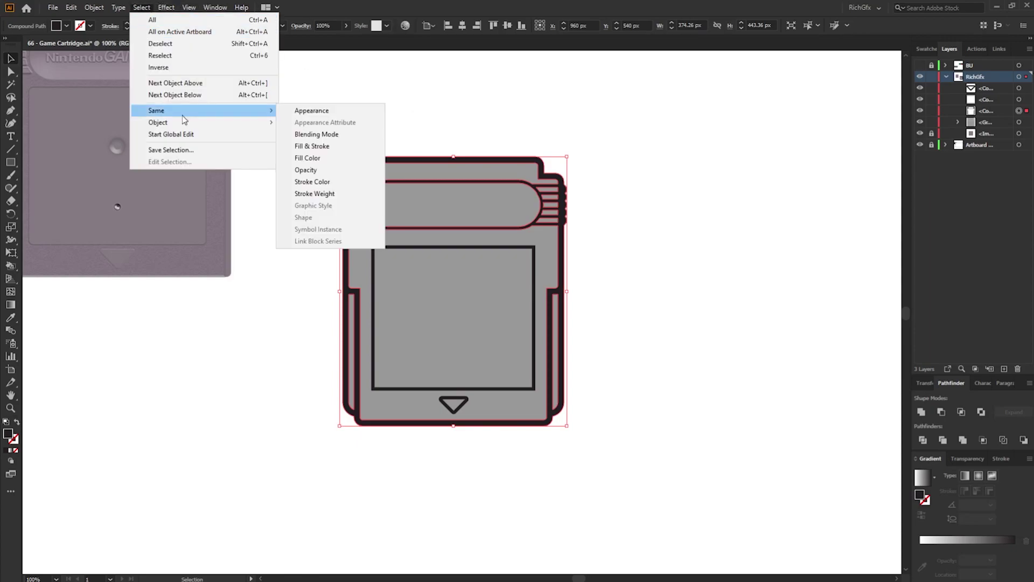
left_click(324, 160)
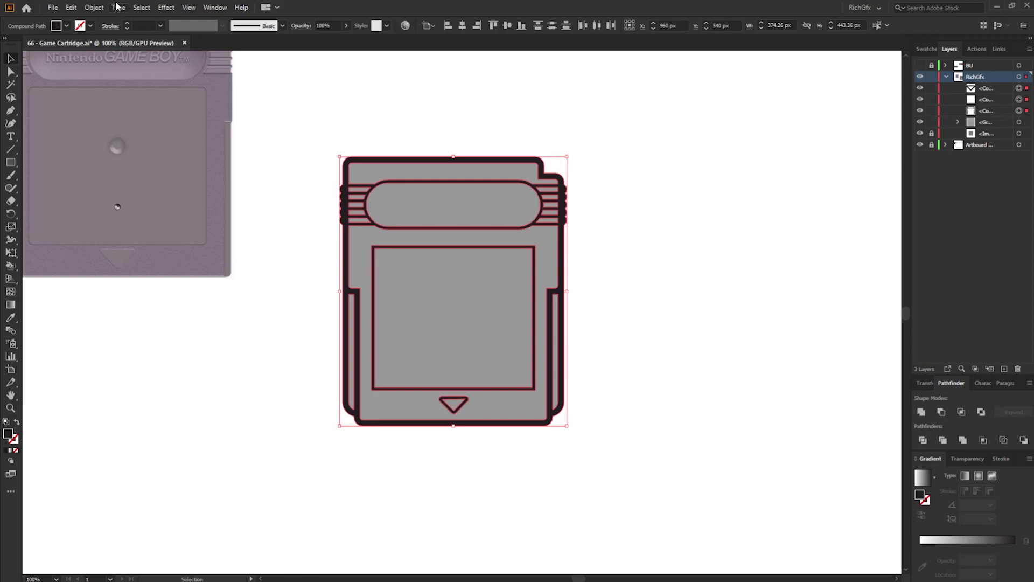
left_click(93, 8)
left_click(133, 59)
left_click(498, 130)
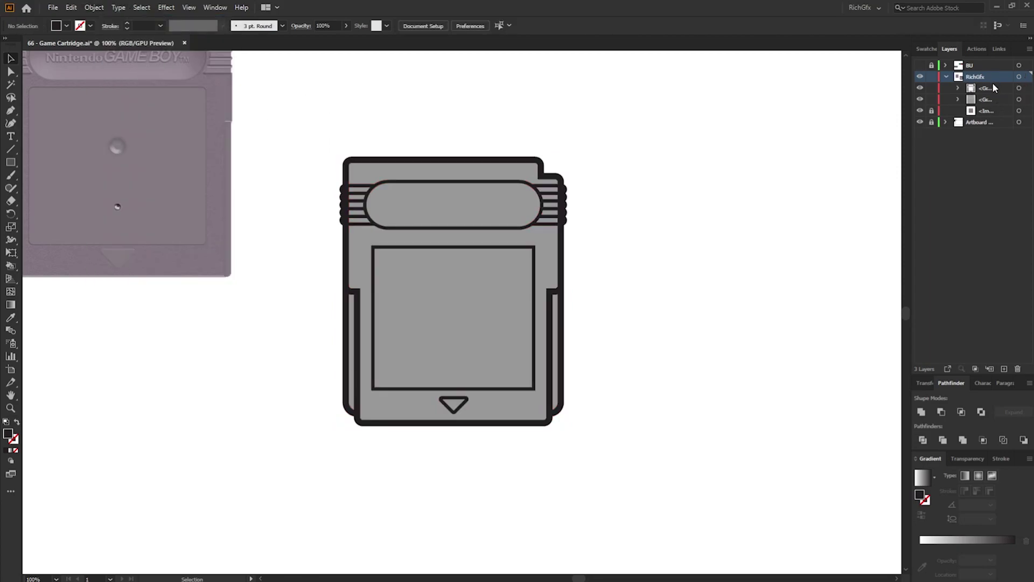
Toggle the outline and grey fill groups' visibility to check each one.
left_click(920, 88)
left_click(920, 87)
left_click(920, 100)
left_click(921, 100)
left_click(920, 100)
left_click(921, 100)
Add a new empty sublayer, Layer 4, among the cartridge groups.
left_click(920, 101)
left_click(921, 100)
key("ctrl+l")
key("ctrl+equal")
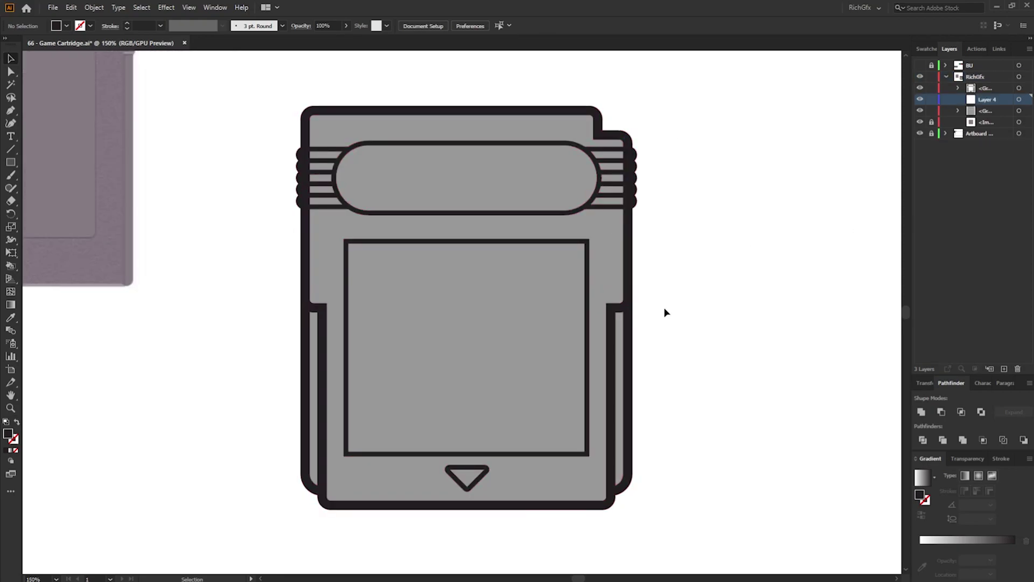
Zoom and pan across the cartridge to compare it with the reference photo.
scroll(357, 321, "up", 1)
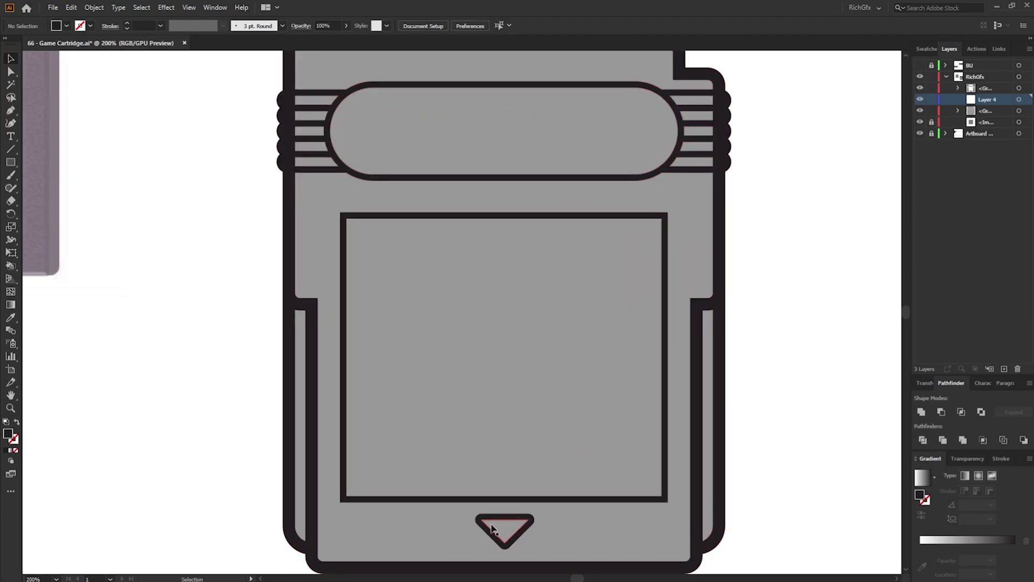
left_click_drag(781, 109, 786, 274)
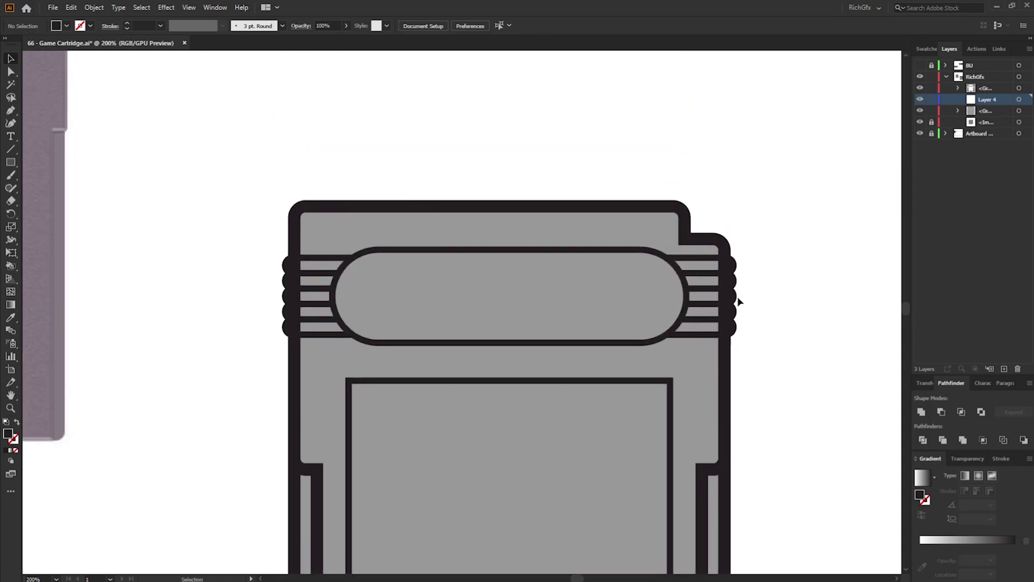
scroll(724, 257, "up", 2, "alt")
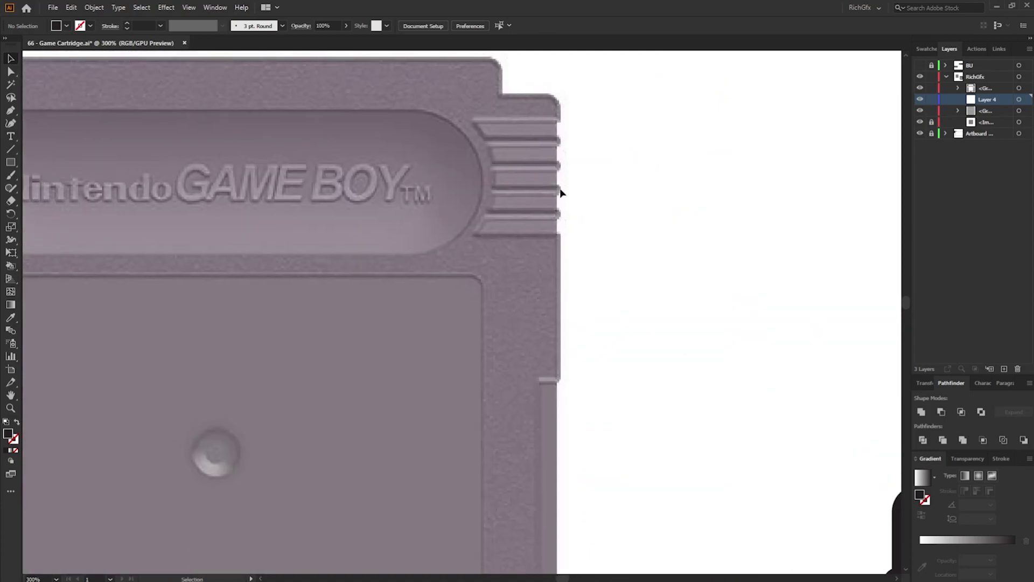
scroll(504, 138, "down", 2, "alt")
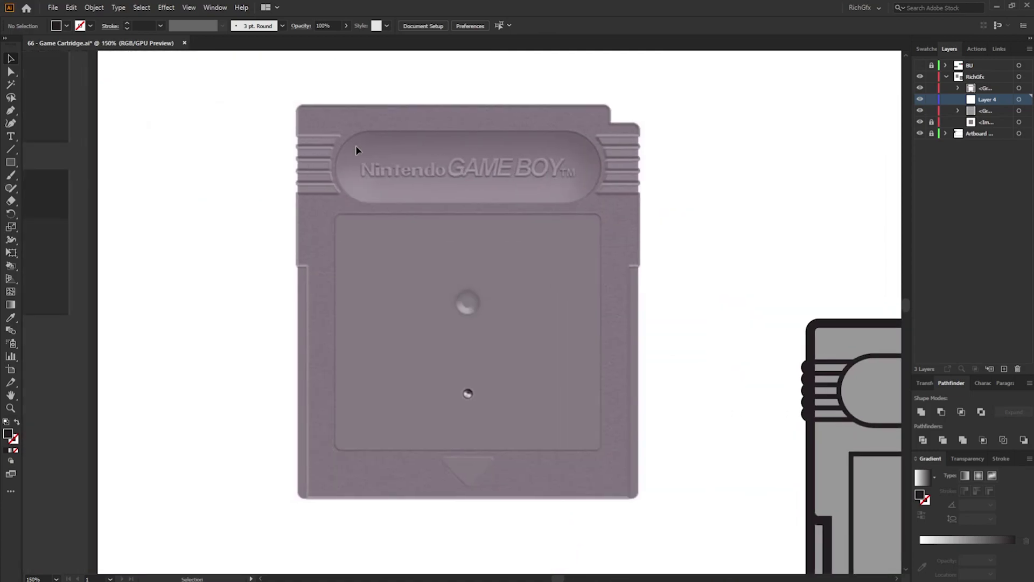
scroll(312, 260, "down", 5)
scroll(499, 143, "right", 8)
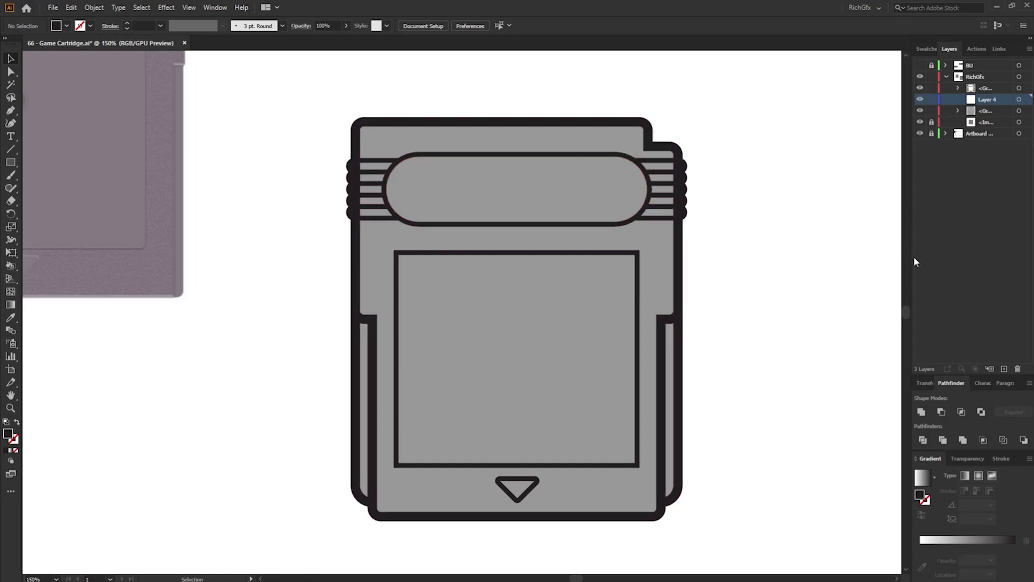
Draw a pink bar over the top left grip stripe and repeat copies down the left stripes.
scroll(410, 158, "up", 5)
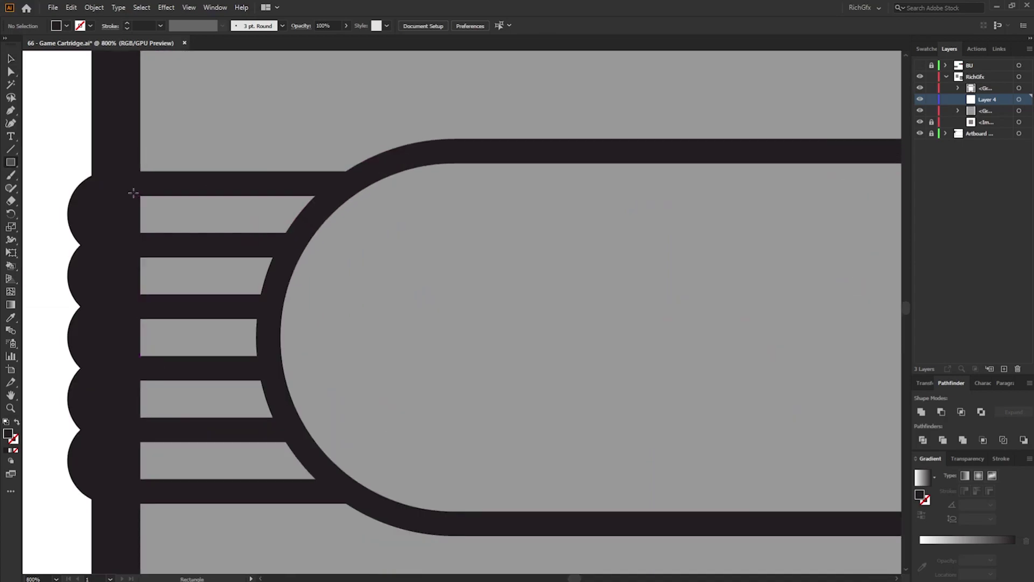
left_click_drag(133, 192, 316, 214)
left_click(66, 26)
left_click(54, 80)
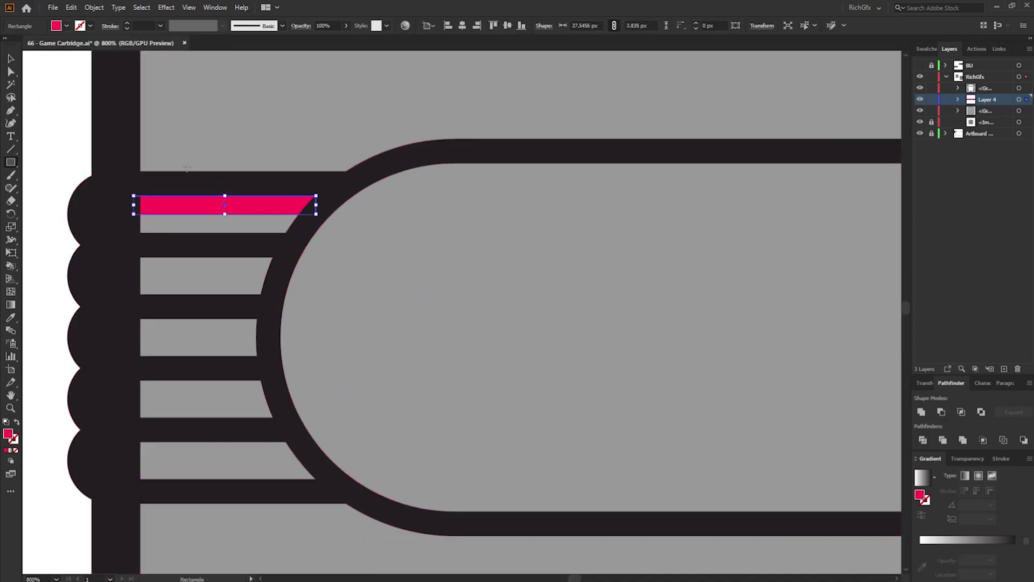
key("v")
left_click_drag(246, 205, 246, 333)
key("ctrl+d")
key("ctrl+d")
Copy the five pink bars onto the right stripes and group all ten bars.
scroll(388, 336, "down", 3)
scroll(640, 353, "left", 5)
left_click_drag(120, 334, 715, 336)
left_click(713, 346)
left_click(643, 238)
left_click(643, 261, "shift")
left_click(643, 283, "shift")
key("ctrl+a")
left_click(94, 7)
left_click(115, 58)
left_click(785, 177)
Add pink bars over the left side tab and a copy on the right side tab.
scroll(785, 177, "down", 2)
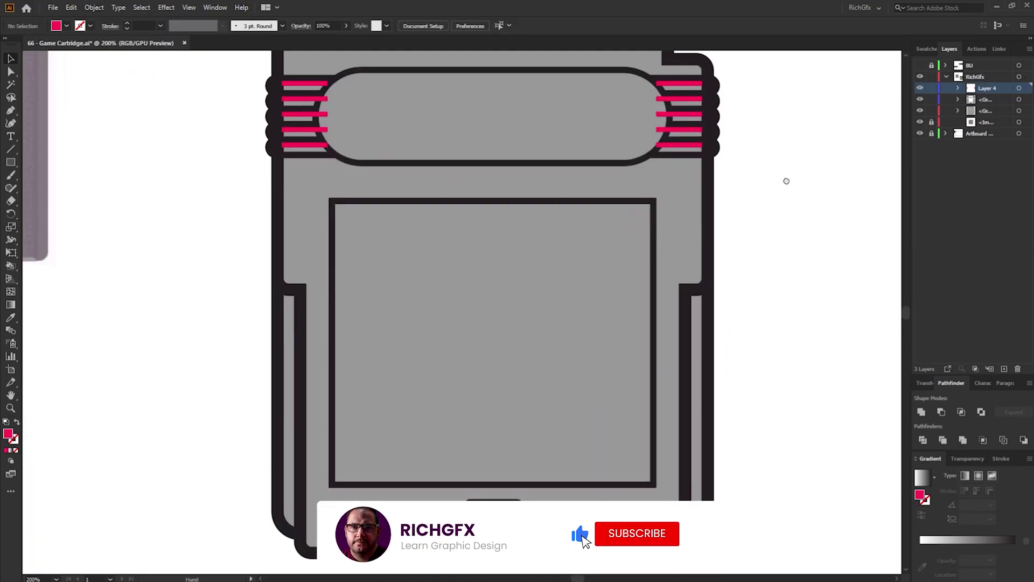
scroll(285, 309, "up", 2)
key("m")
mouse_move(271, 285)
left_mouse_down()
mouse_move(314, 299)
mouse_move(316, 316)
left_mouse_up()
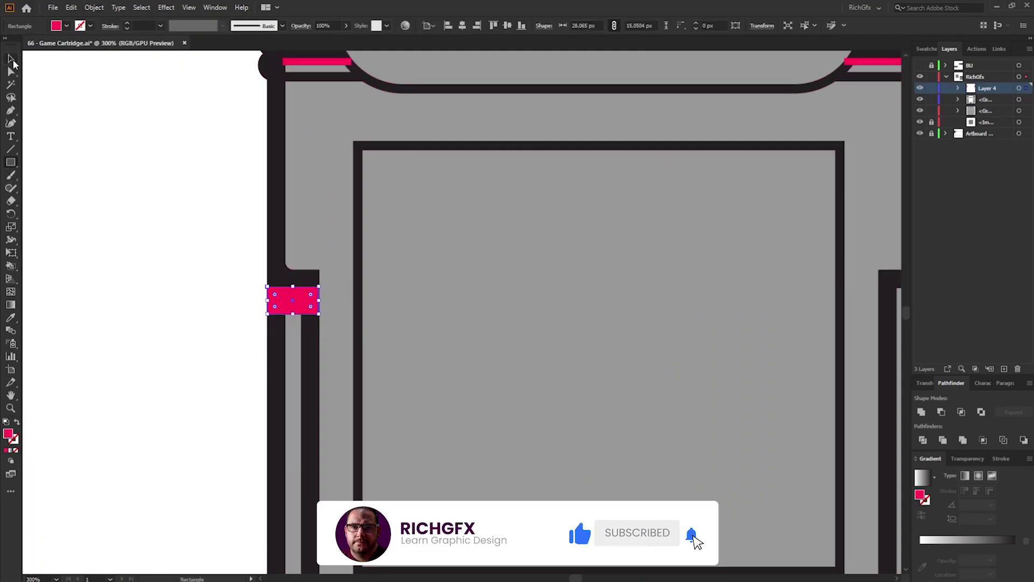
key("ctrl+minus")
key("v")
left_click_drag(280, 284, 683, 286)
key("ctrl+shift+a")
Draw a thin pink bar across the top of the triangle.
scroll(498, 541, "up", 3)
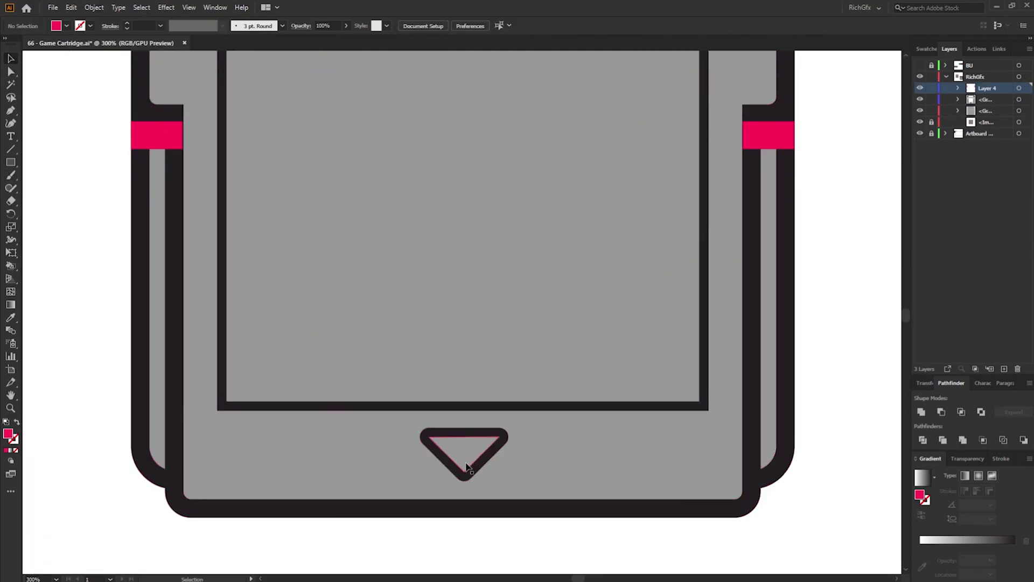
scroll(463, 458, "up", 3)
key("m")
left_click_drag(405, 411, 545, 422)
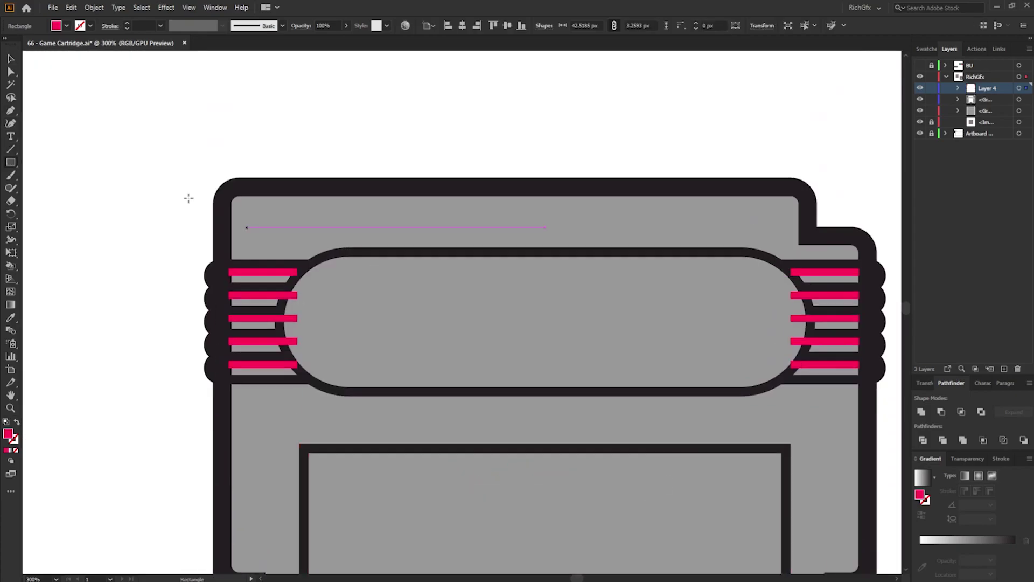
Paste a pink copy of the label pill in front, nudge it down, and remove its interior.
key("a")
left_click(342, 265)
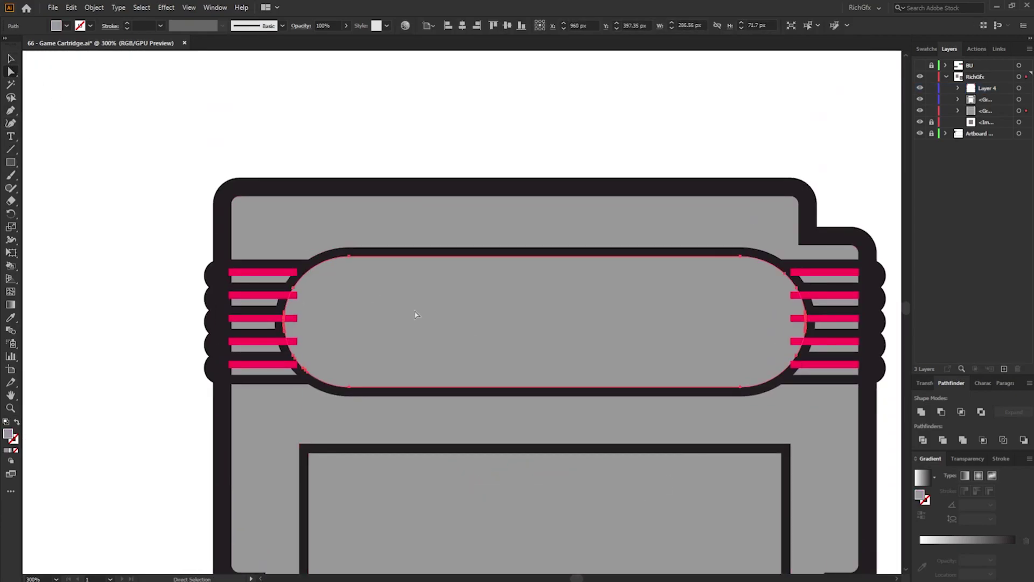
left_click(71, 8)
left_click(102, 107)
left_click(284, 268)
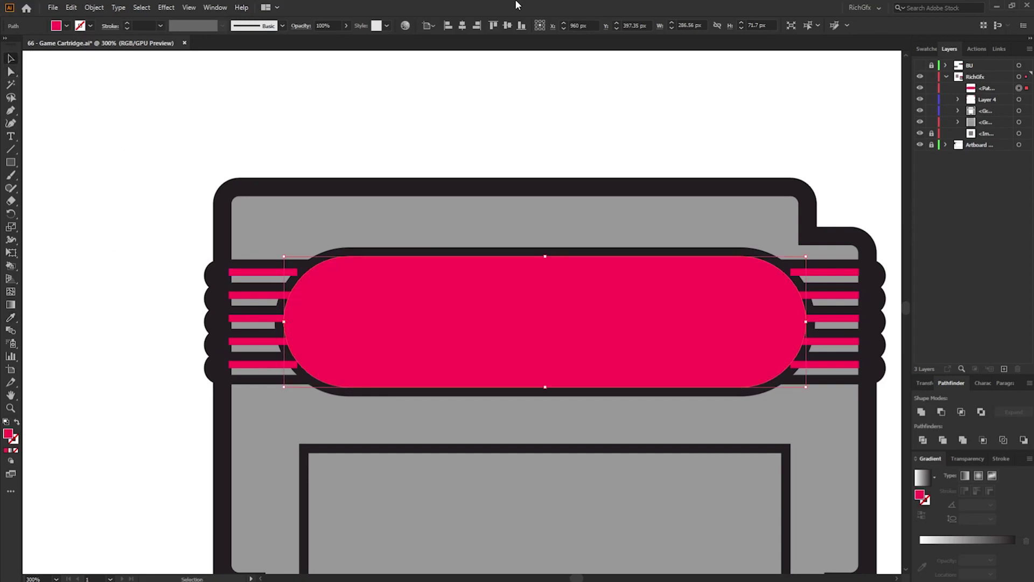
key("Down")
key("Down")
key("Down")
key("Down")
key("Down")
key("shift+m")
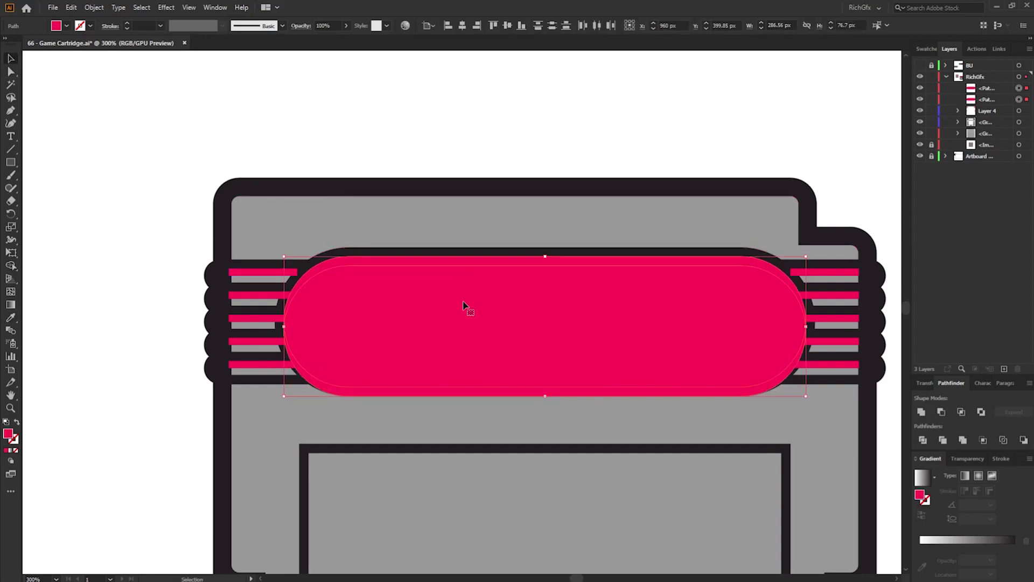
left_click(467, 307, "alt")
key("v")
left_click(92, 183)
key("ctrl+minus")
key("ctrl+minus")
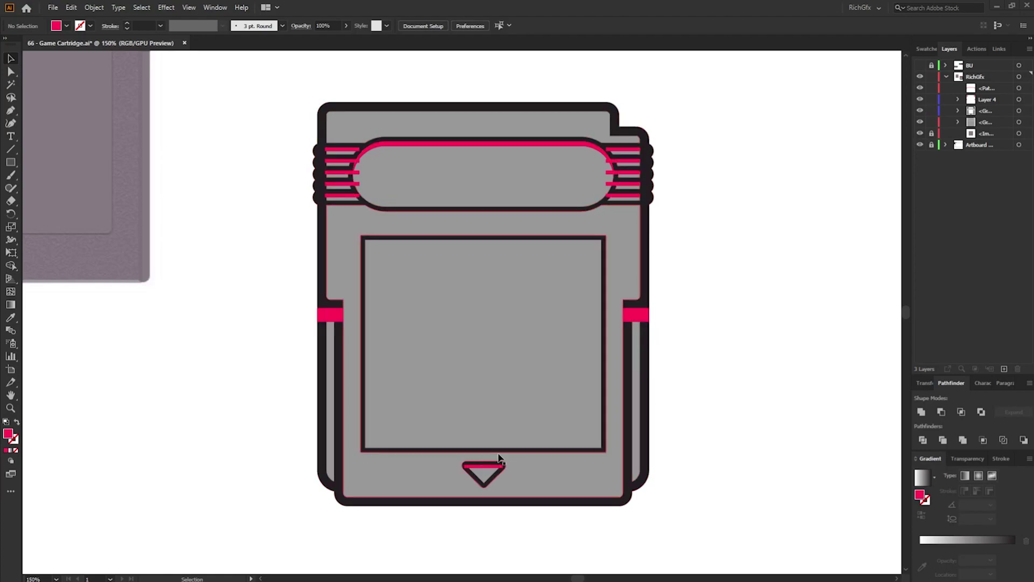
Select every shape with the same pink fill and group them.
left_click(642, 319)
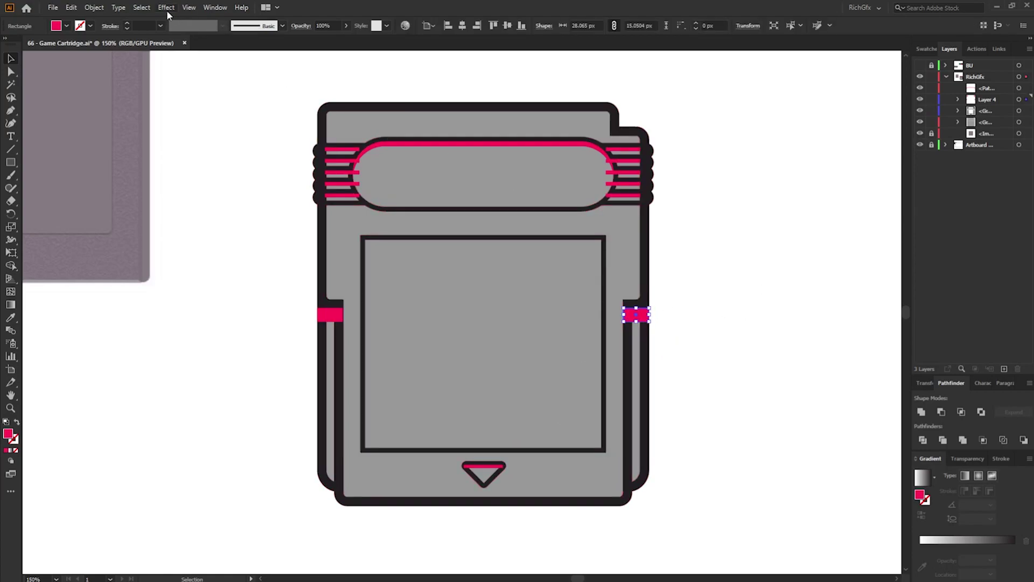
left_click(142, 7)
mouse_move(205, 111)
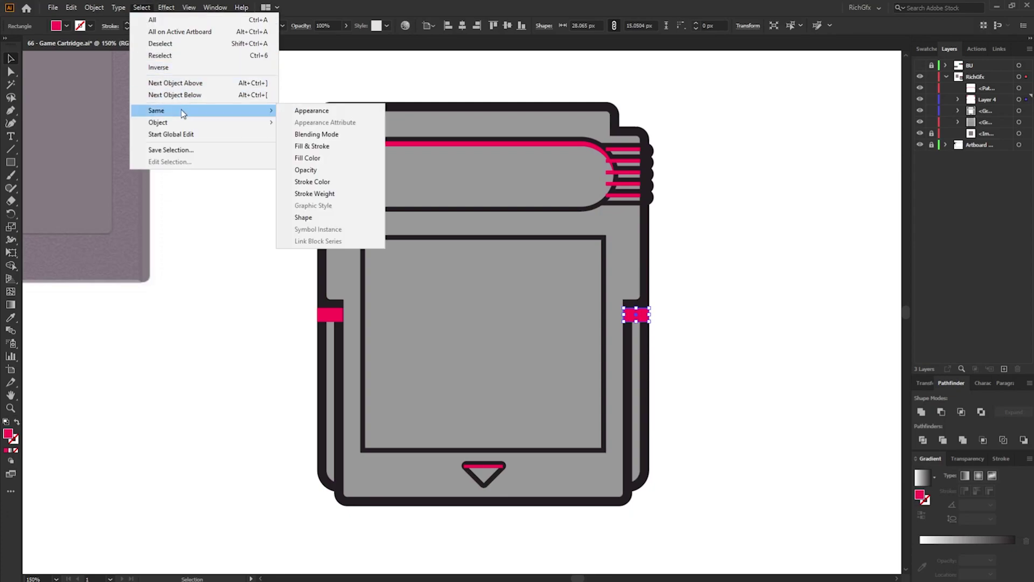
left_click(308, 158)
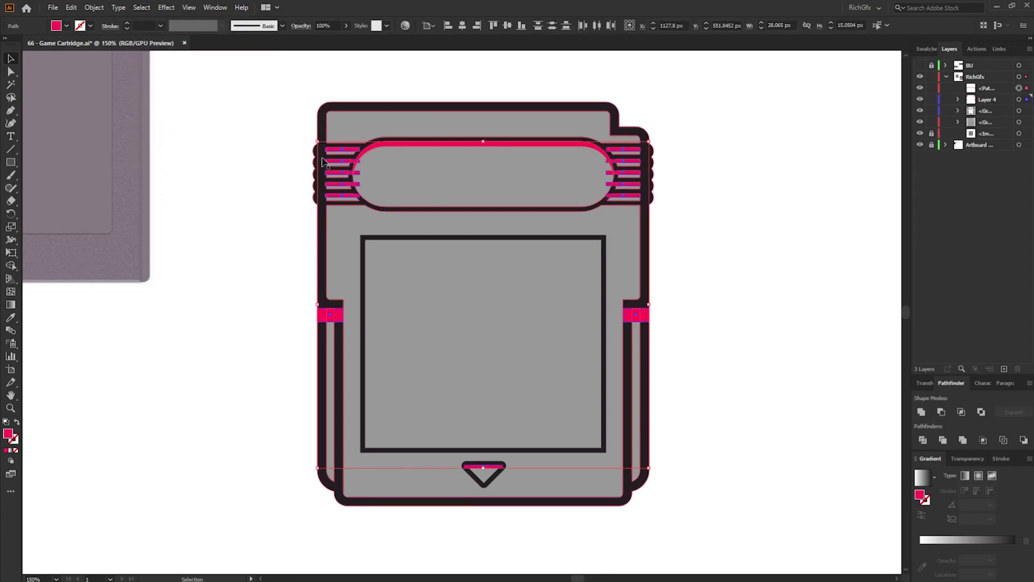
left_click(95, 8)
left_click(134, 63)
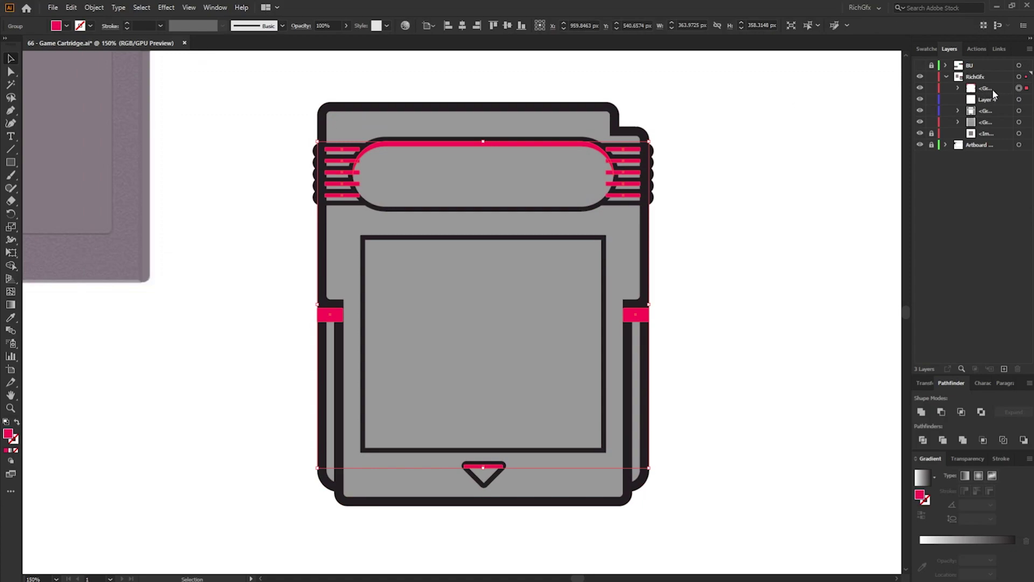
In the Layers panel, move the pink group below the neighbouring artwork group.
left_click_drag(995, 89, 998, 116)
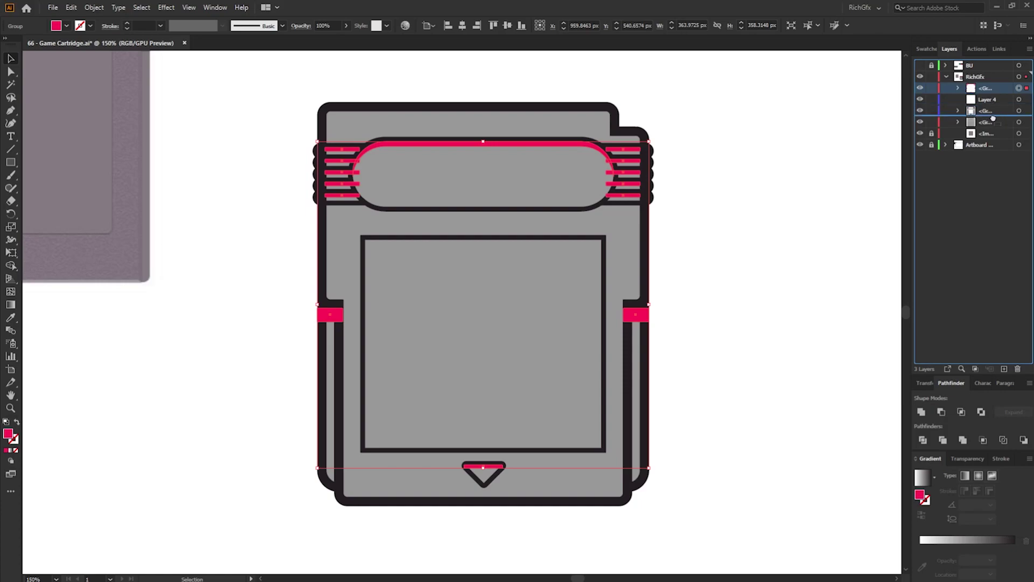
left_click_drag(994, 117, 993, 117)
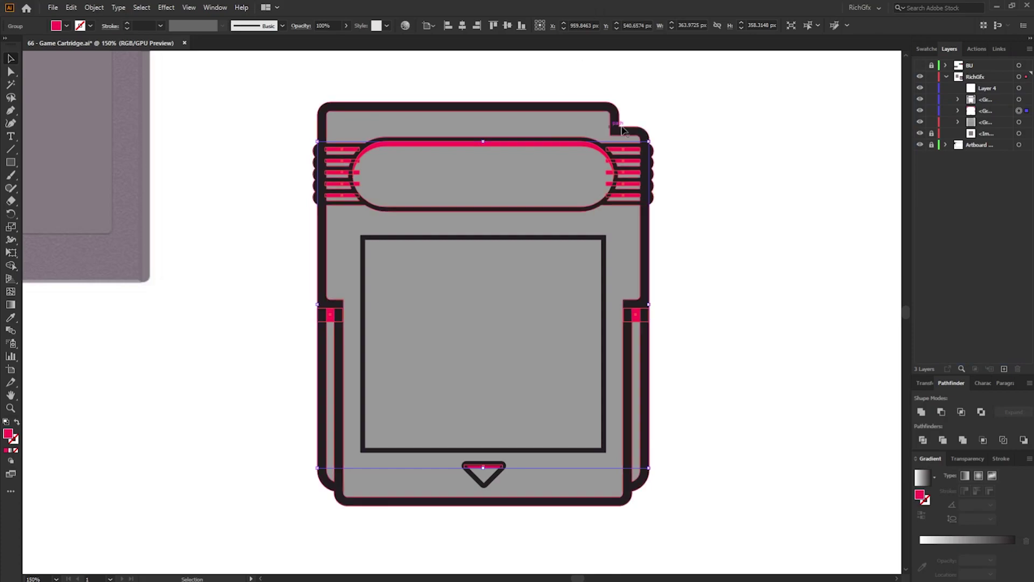
scroll(625, 130, "up", 2)
left_click(764, 168)
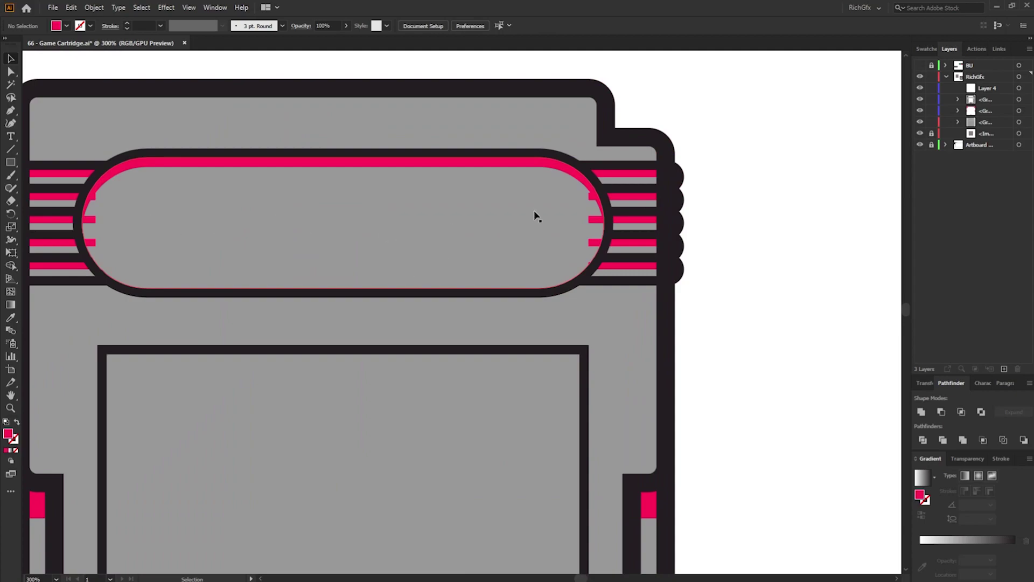
With the outline and pink groups selected, use Shape Builder to trim the top and middle pink pieces at the curve.
scroll(533, 135, "up", 1)
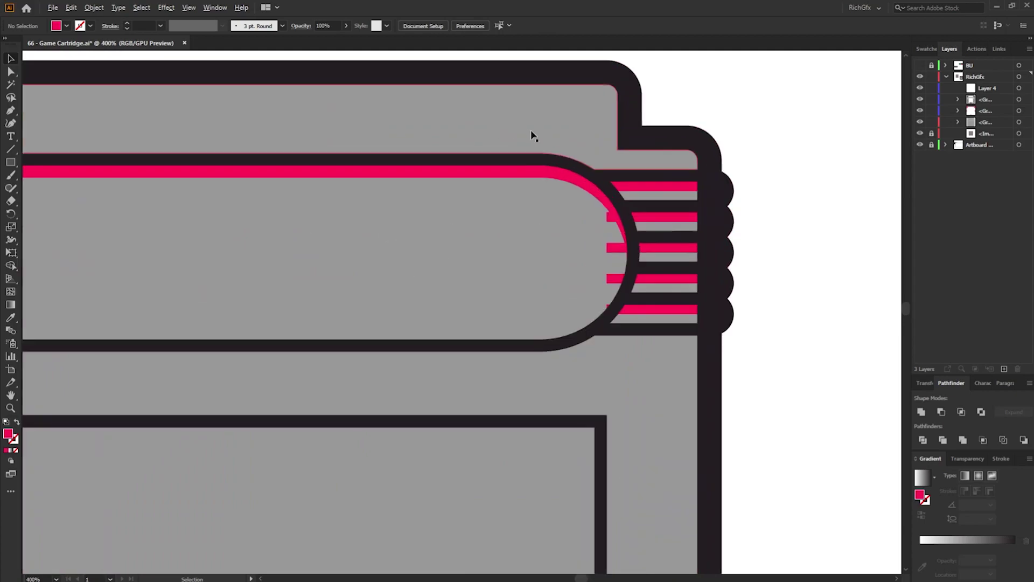
left_click(408, 81)
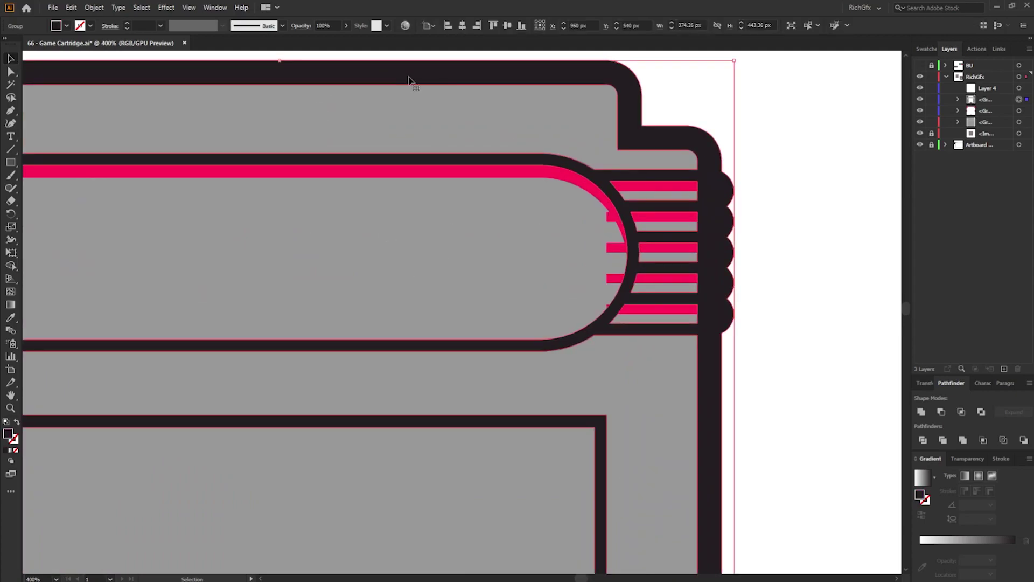
left_click(489, 177, "shift")
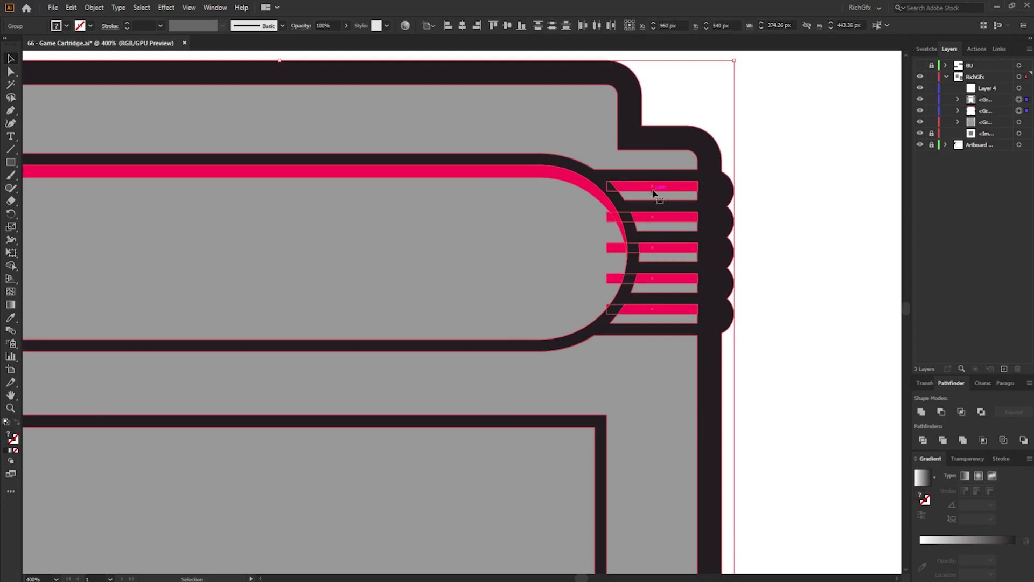
key("shift+m")
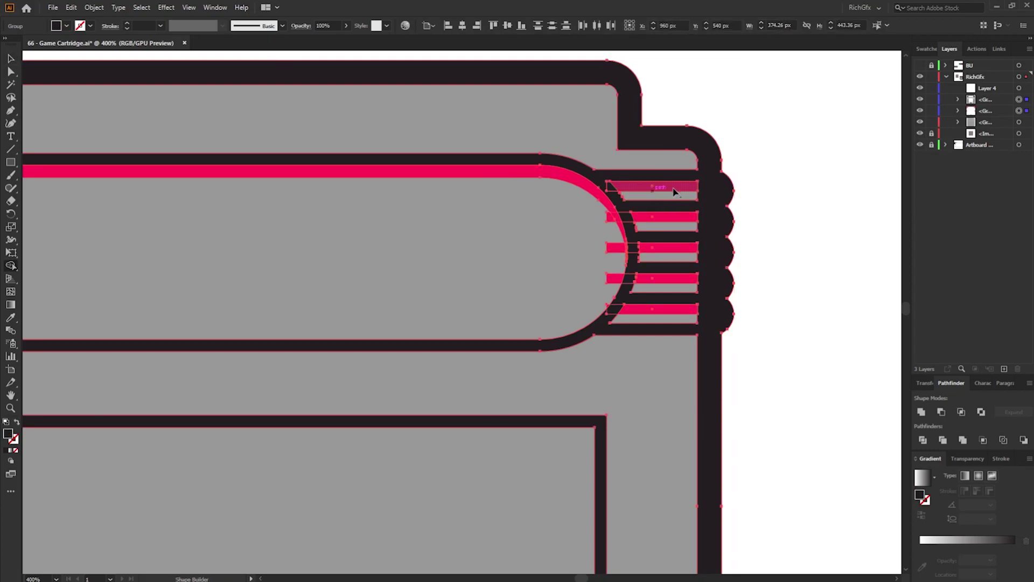
scroll(774, 150, "up", 1)
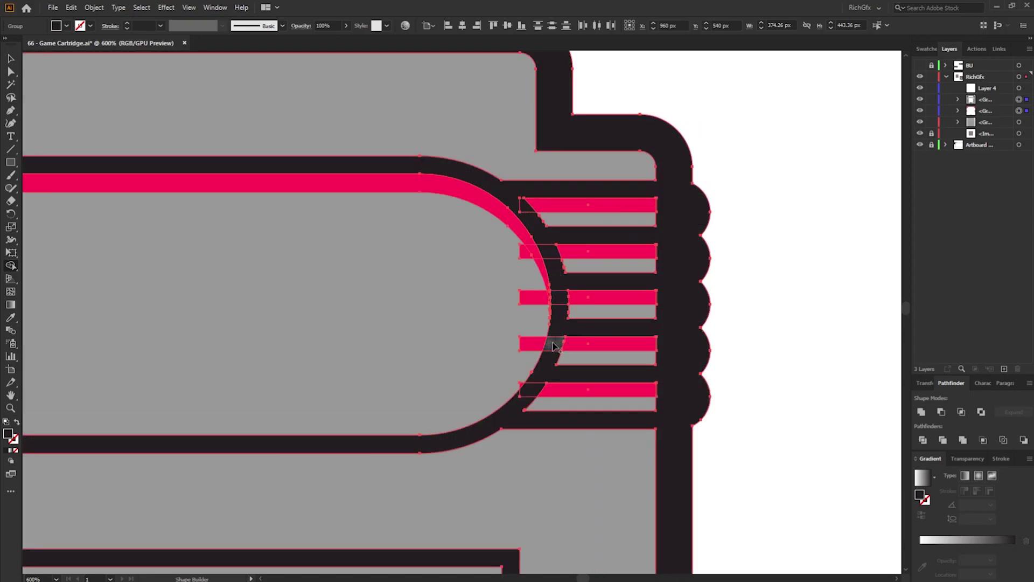
scroll(533, 366, "up", 3)
left_click(528, 359)
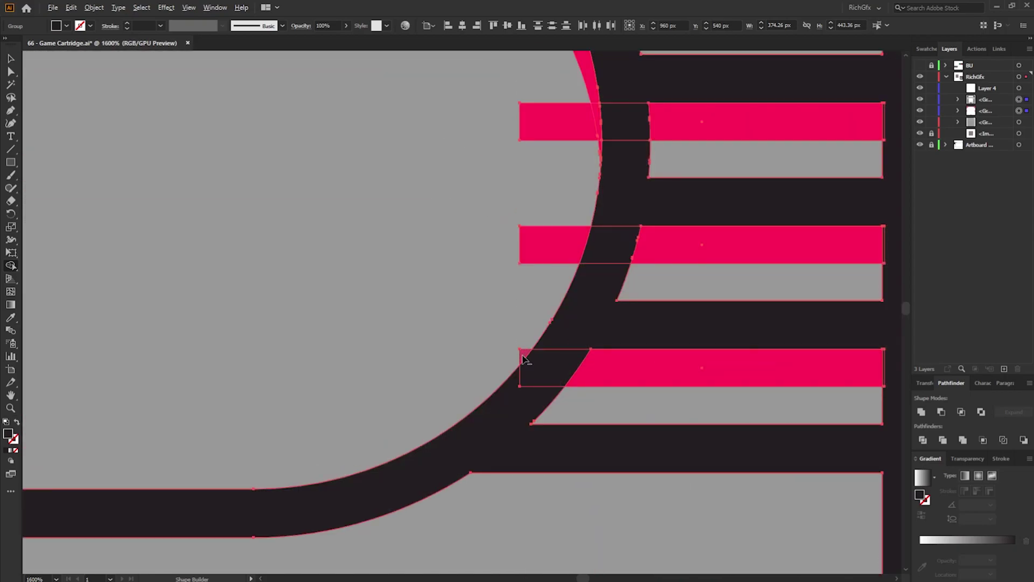
left_click(567, 252)
left_click(564, 122)
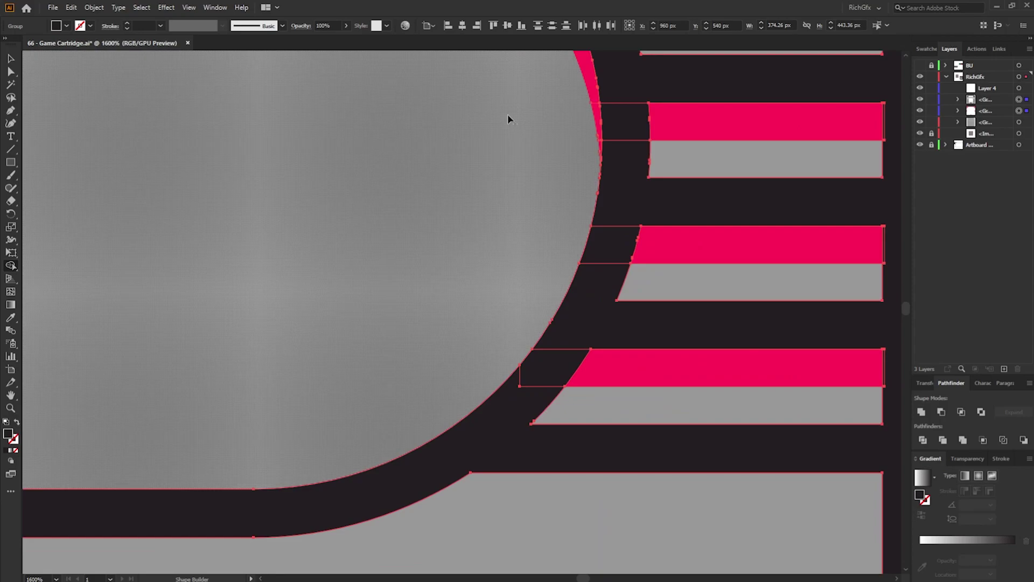
Remove the overlapping pink pieces on the third and fourth stripe bars.
scroll(507, 114, "down", 1)
left_click_drag(507, 114, 619, 364)
scroll(575, 289, "left", 5)
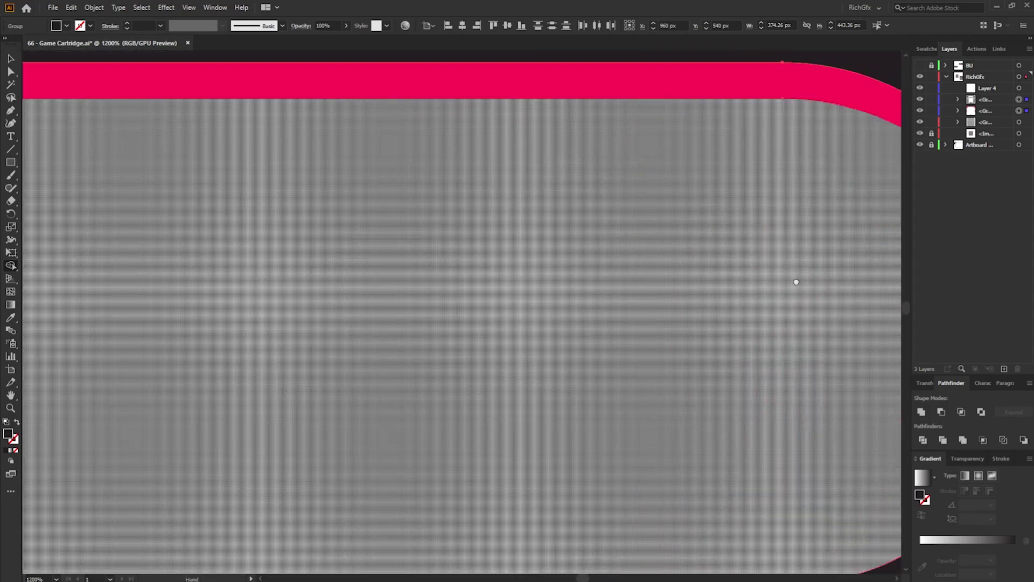
scroll(601, 282, "up", 3)
scroll(444, 236, "down", 2)
scroll(418, 255, "up", 1)
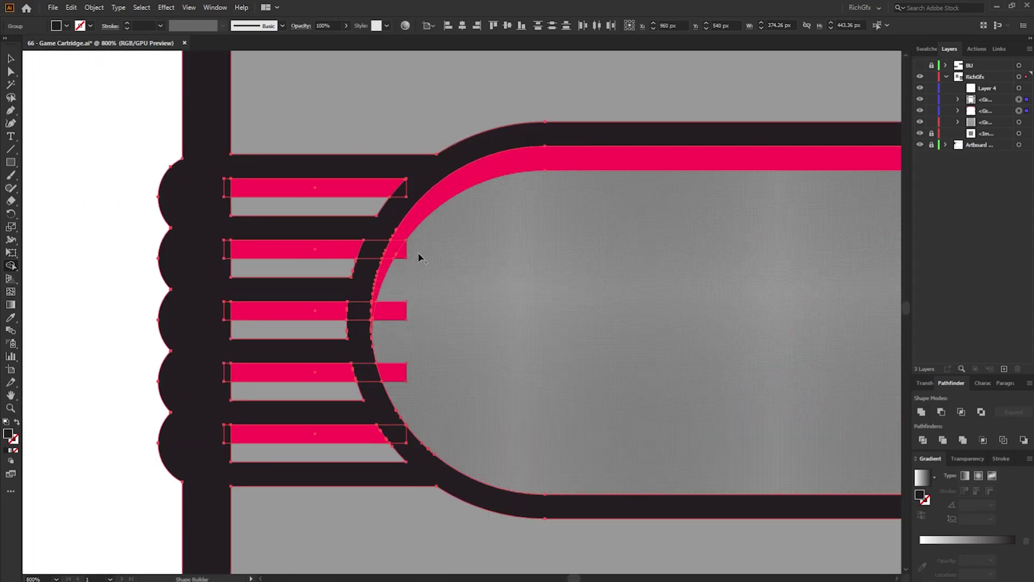
left_click(397, 315, "alt")
left_click(396, 373, "alt")
scroll(409, 414, "up", 5)
scroll(411, 438, "up", 5)
scroll(364, 169, "down", 15)
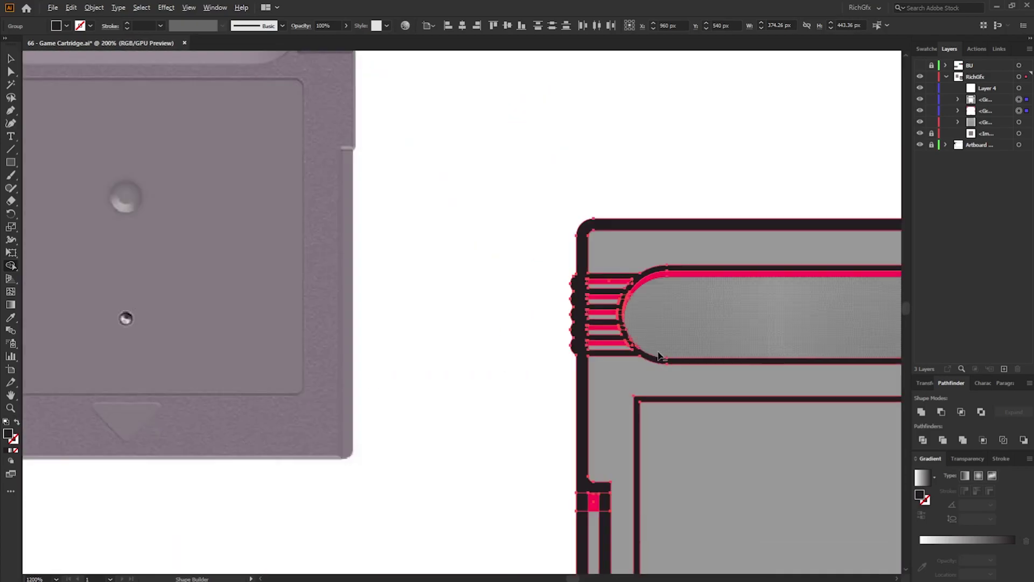
scroll(421, 104, "down", 3)
key("v")
scroll(421, 104, "up", 3)
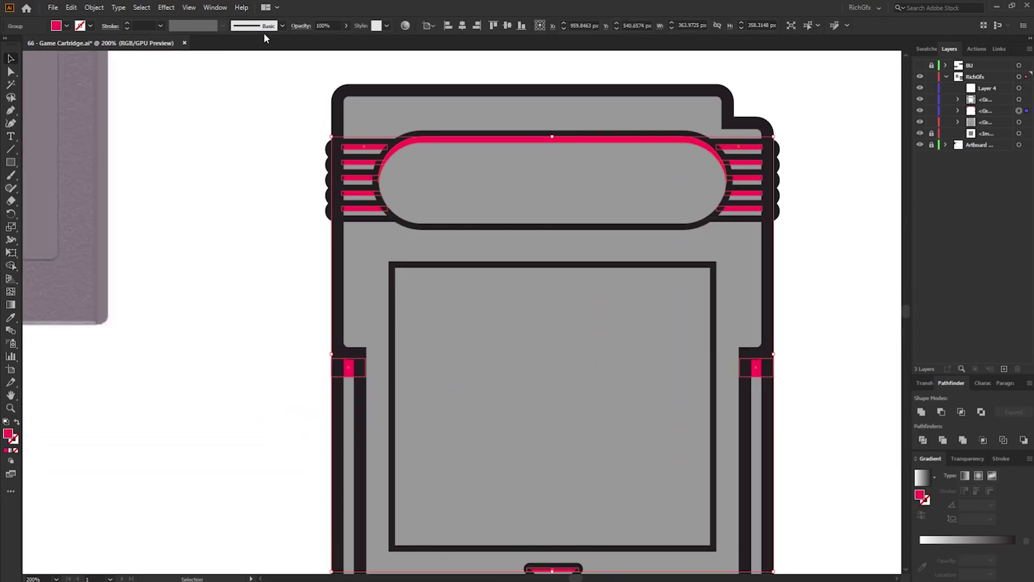
Recolour the pink highlight group with grey sampled by the Eyedropper, confirming the fill.
key("i")
left_click(172, 380)
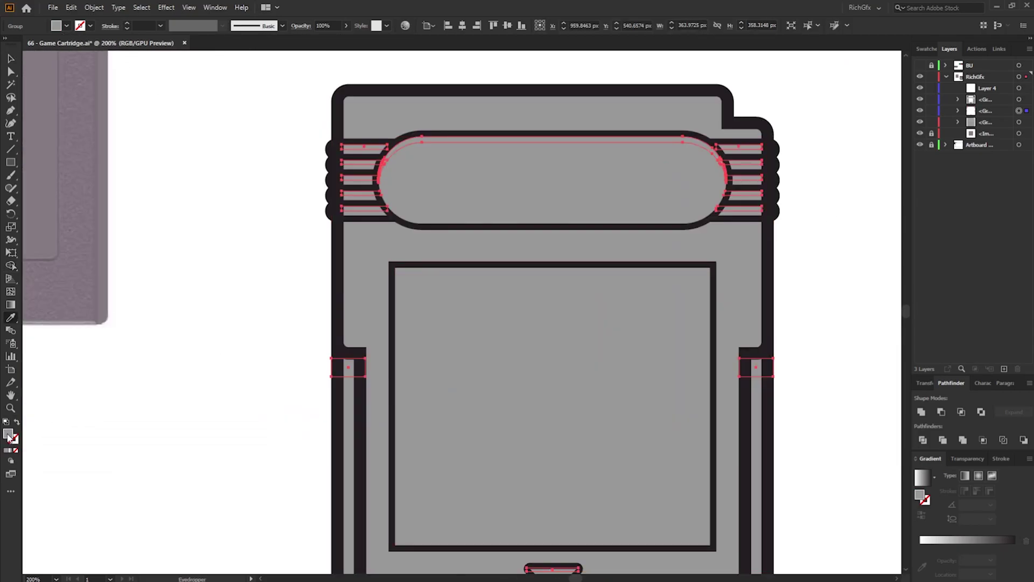
double_click(8, 435)
left_click(788, 326)
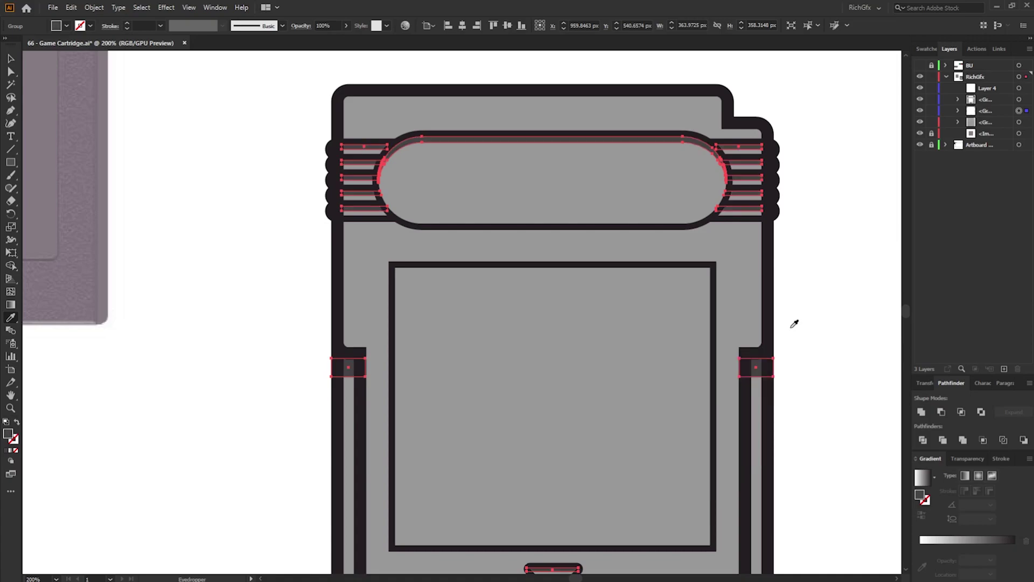
double_click(9, 435)
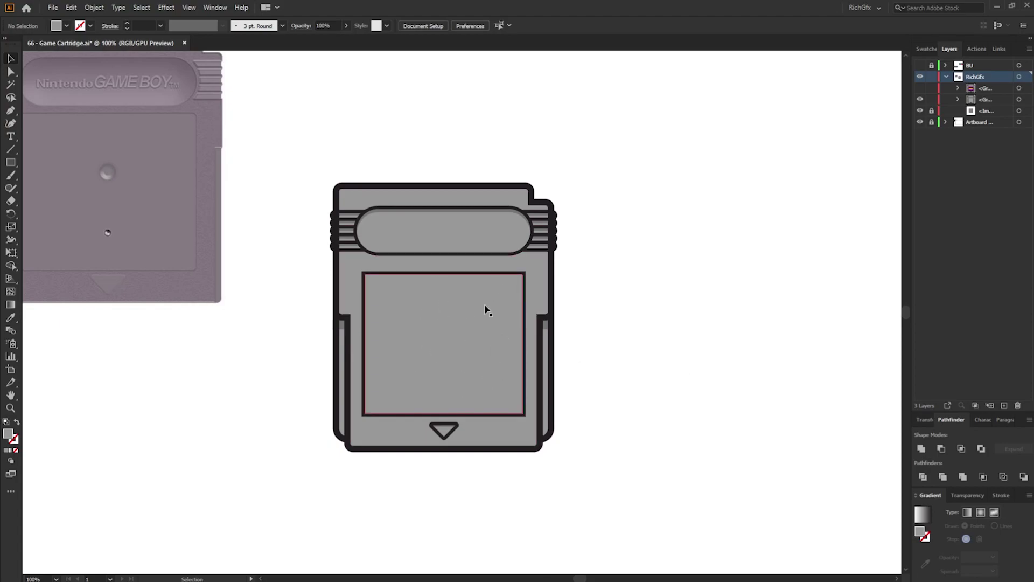
Unhide the sublayer holding the NEW SUBSCRIBER labelled cartridge in the Layers panel.
left_click(920, 89)
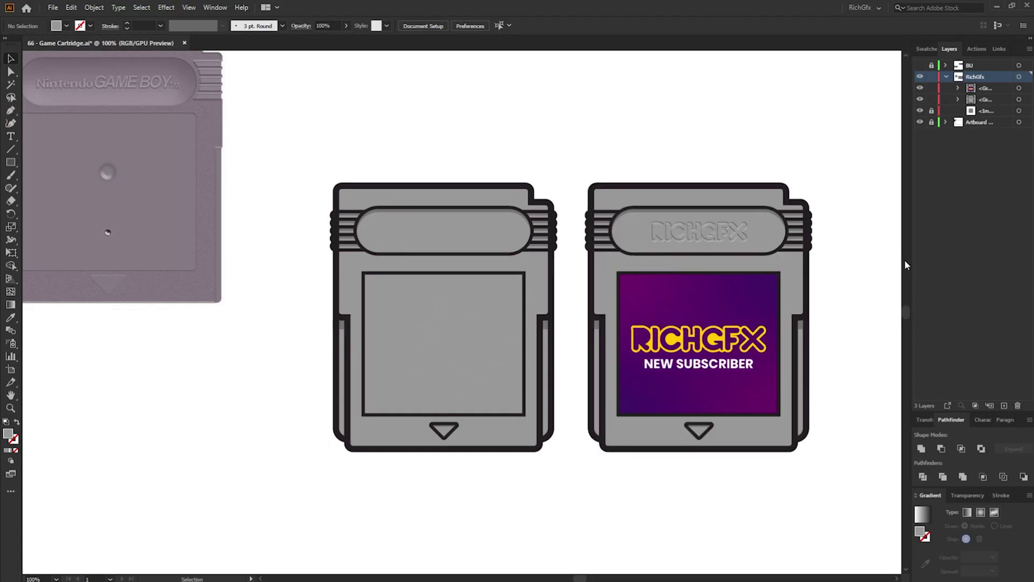